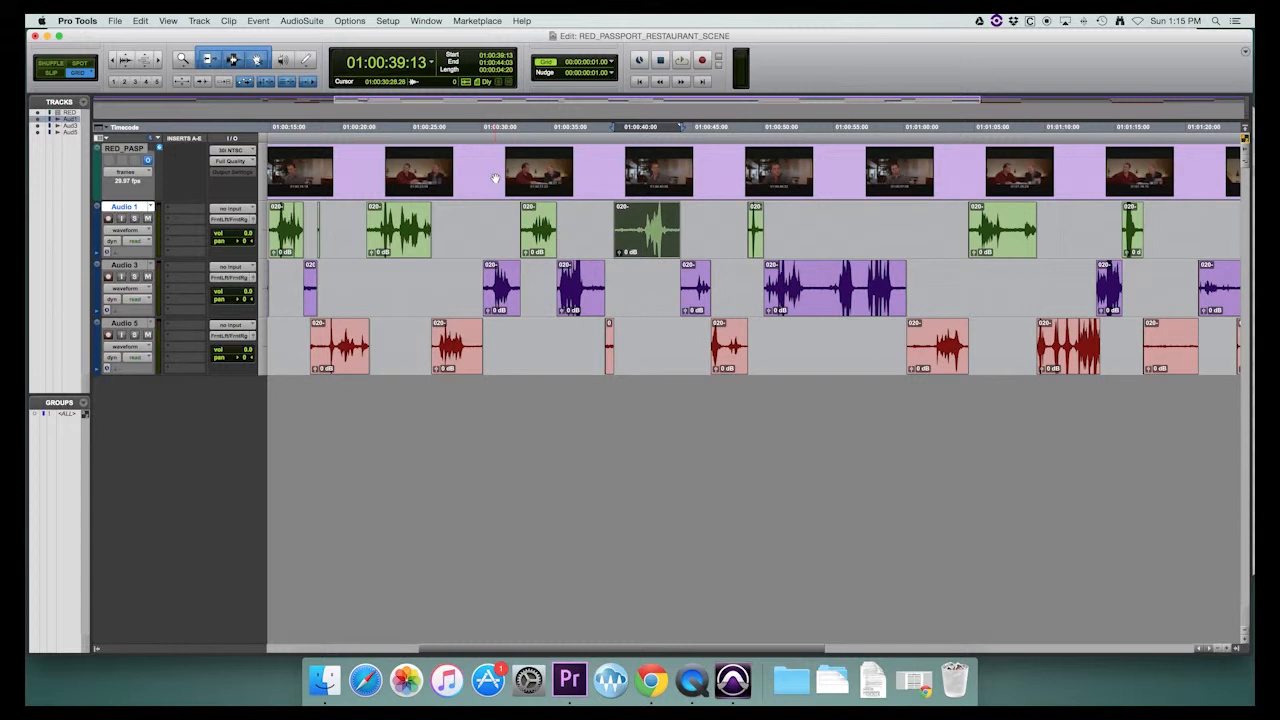
# Open the FabFilter Pro-Q 2 (mono) AudioSuite plug-in for the selected clip on Audio 1
pyautogui.click(301, 20)
pyautogui.moveTo(307, 66)
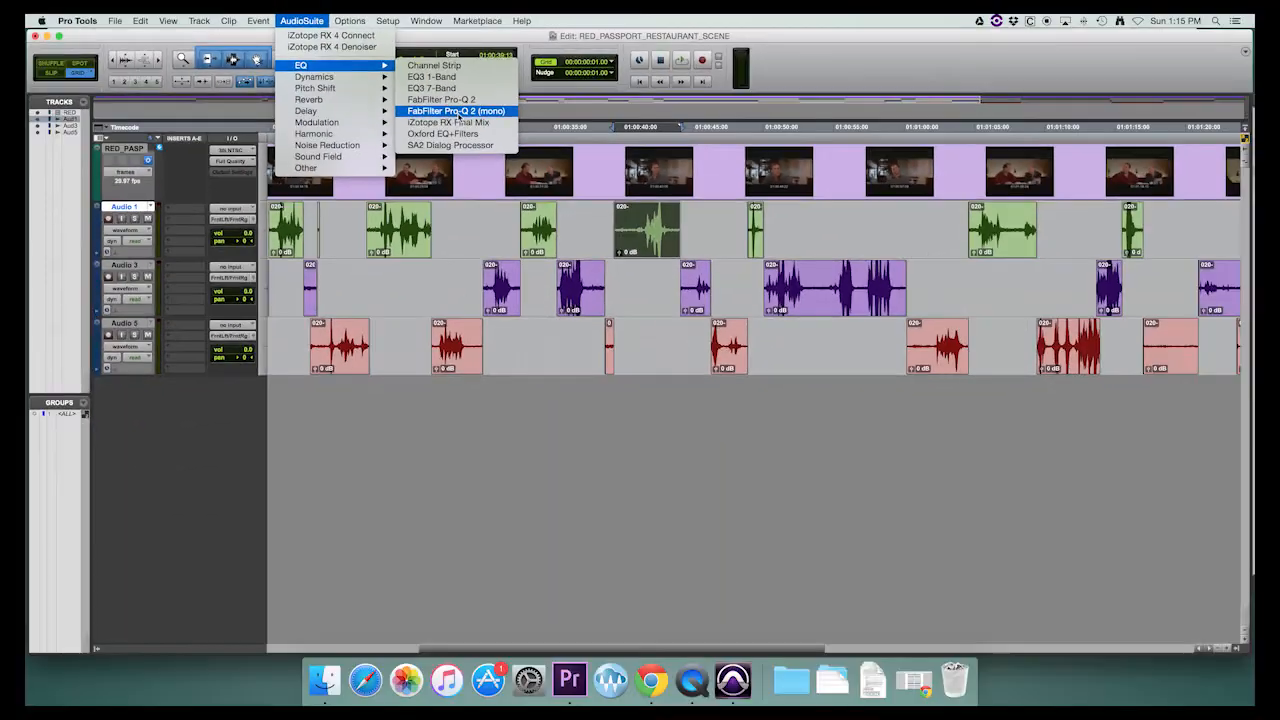
pyautogui.click(677, 232)
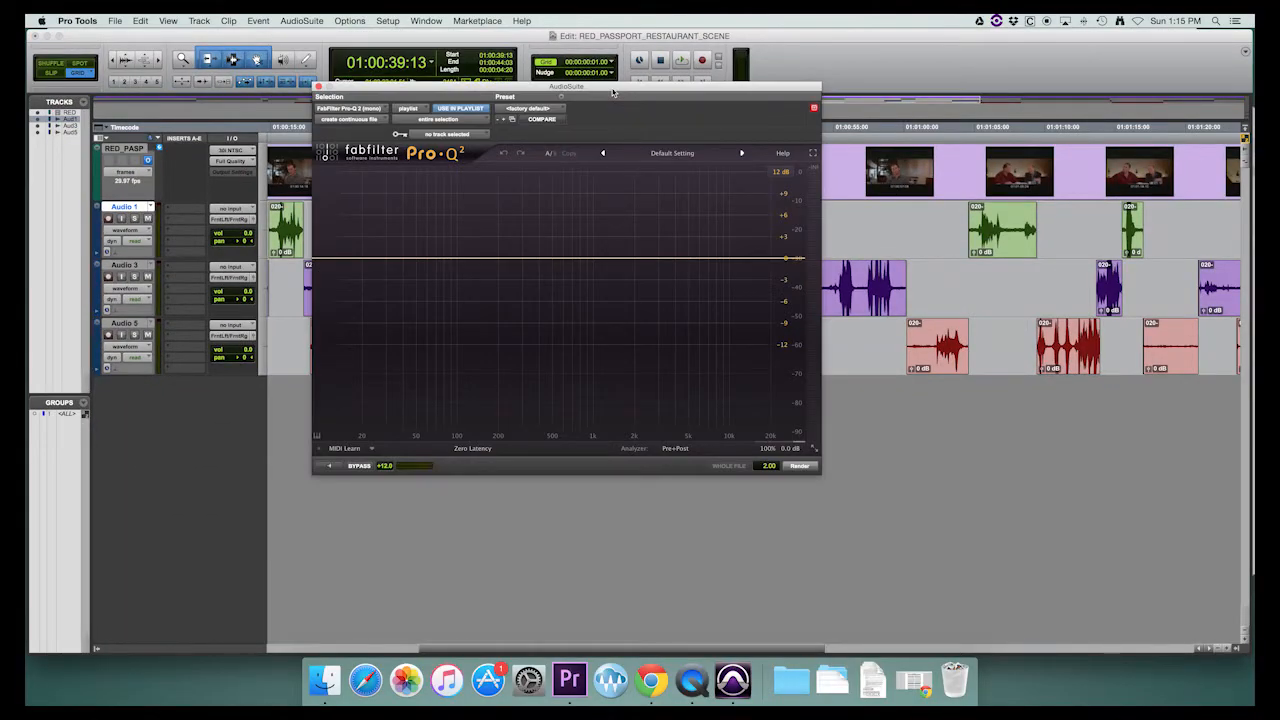
pyautogui.moveTo(505, 88); pyautogui.dragTo(560, 83)
pyautogui.click(201, 245)
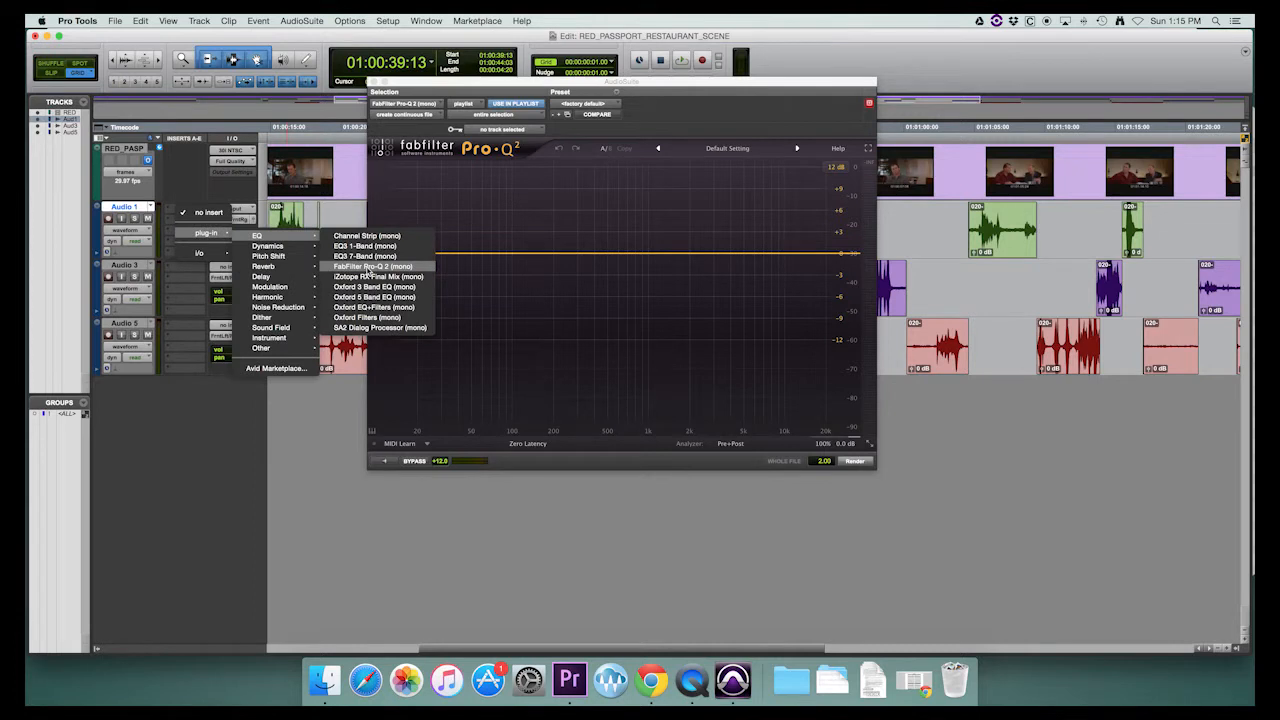
pyautogui.click(179, 182)
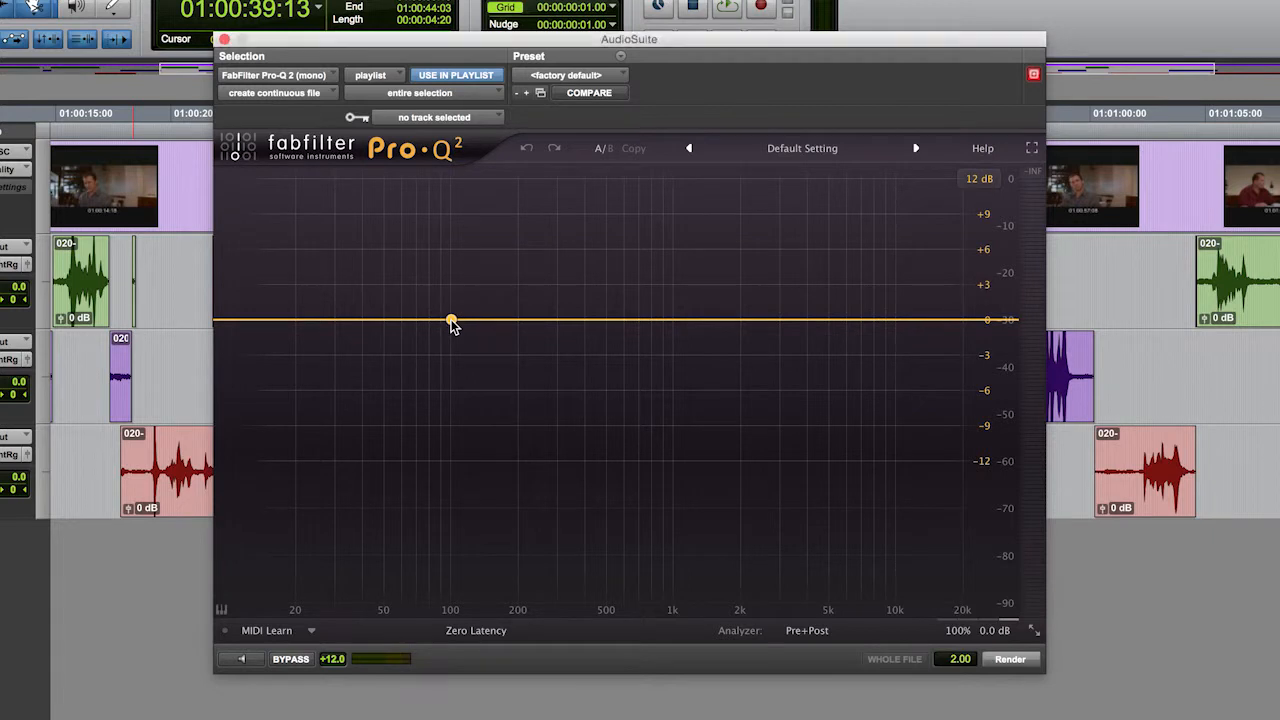
# Try a bell band near 100 Hz as a boost and as a cut, adjust its knobs, and remove the band
pyautogui.moveTo(452, 321); pyautogui.dragTo(449, 281)
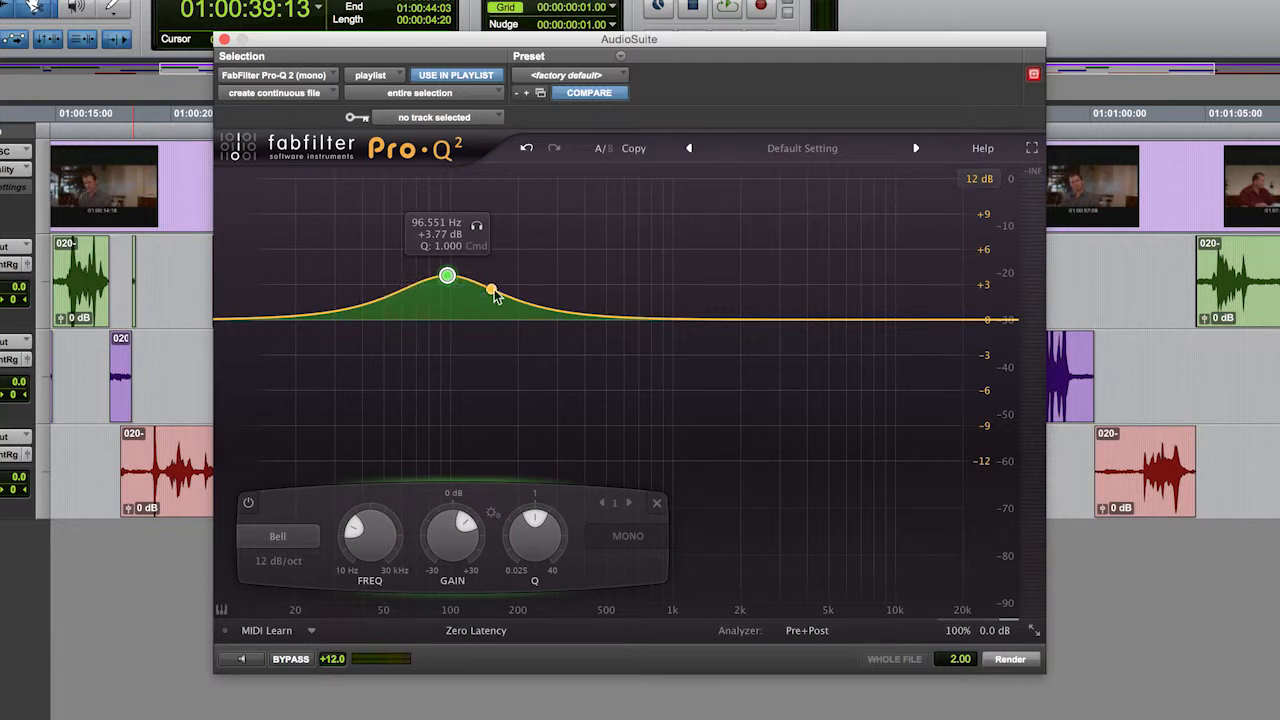
pyautogui.moveTo(448, 284); pyautogui.dragTo(453, 374)
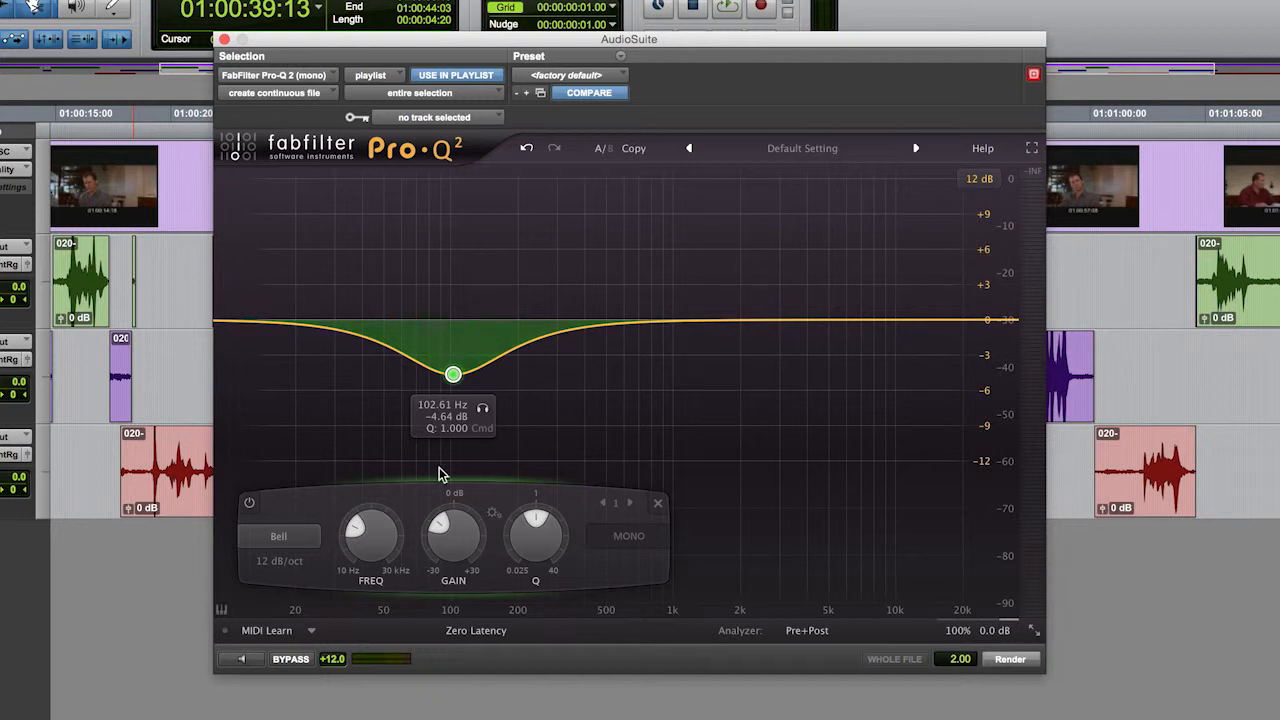
pyautogui.moveTo(531, 533)
pyautogui.moveTo(531, 533); pyautogui.dragTo(548, 457)
pyautogui.moveTo(423, 551); pyautogui.dragTo(386, 481)
pyautogui.click(658, 503)
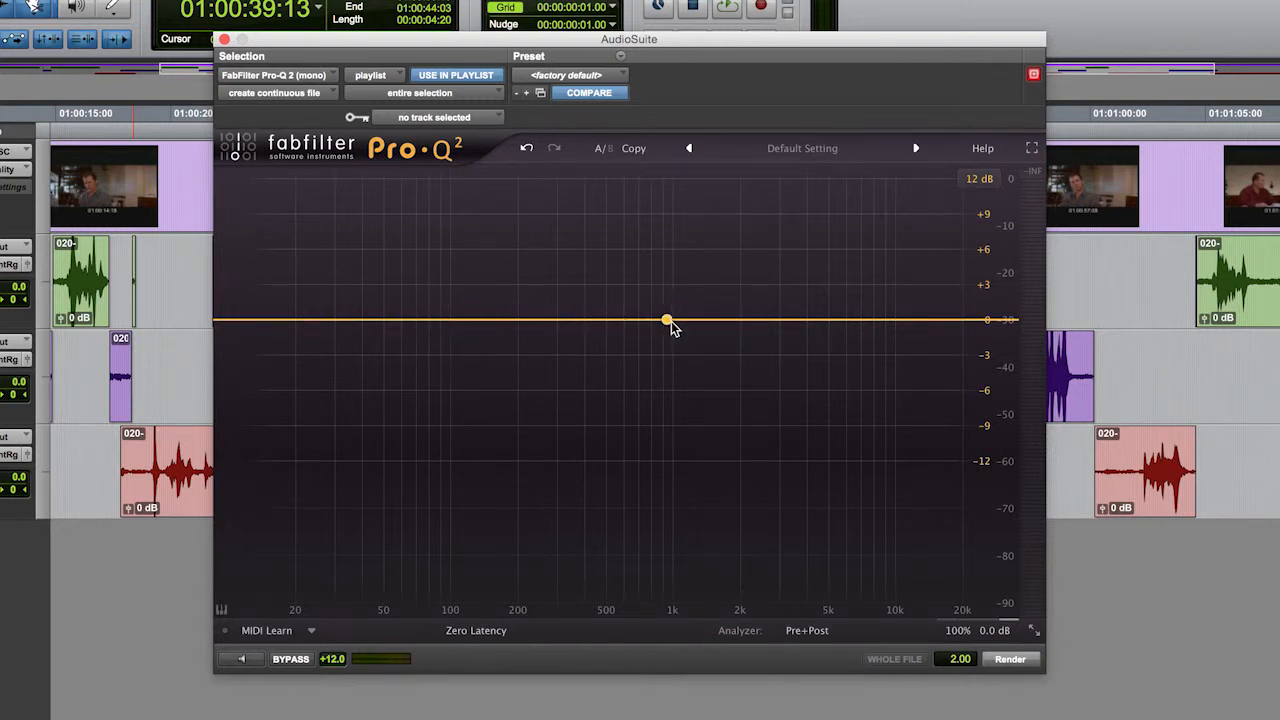
# Add an EQ band at about 76 Hz and change its filter shape to Notch
pyautogui.click(424, 323)
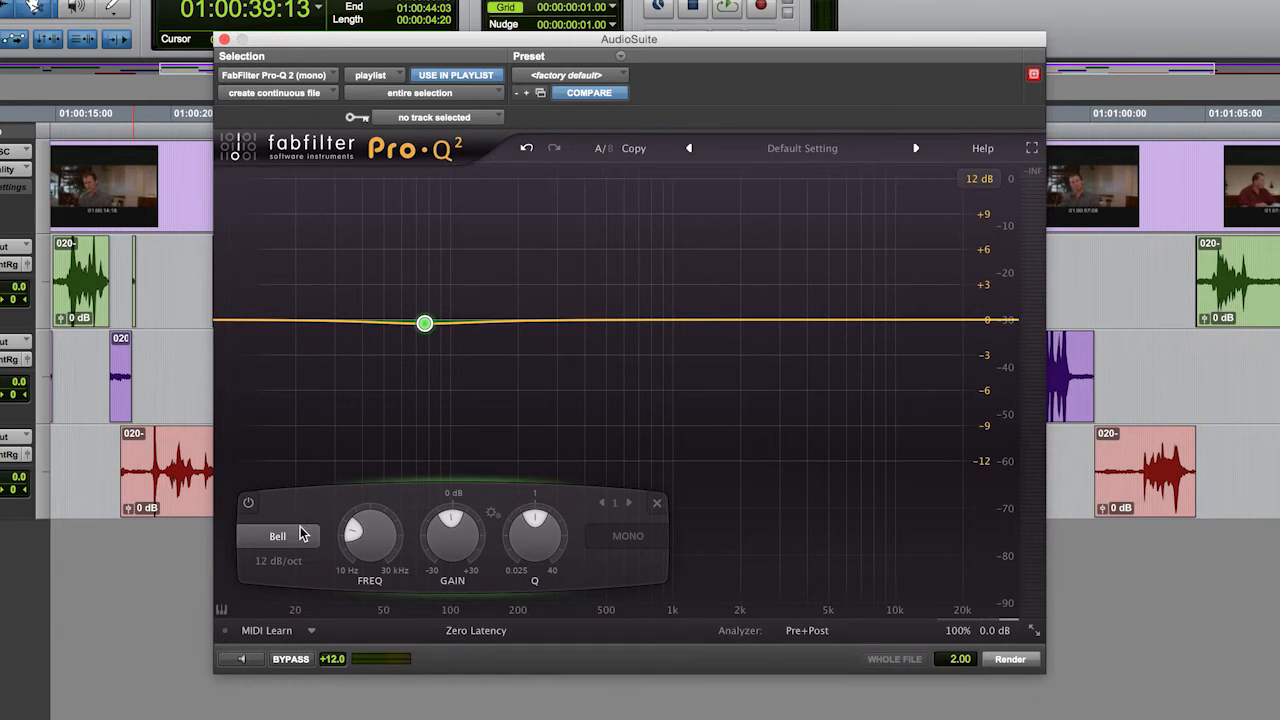
pyautogui.moveTo(300, 535)
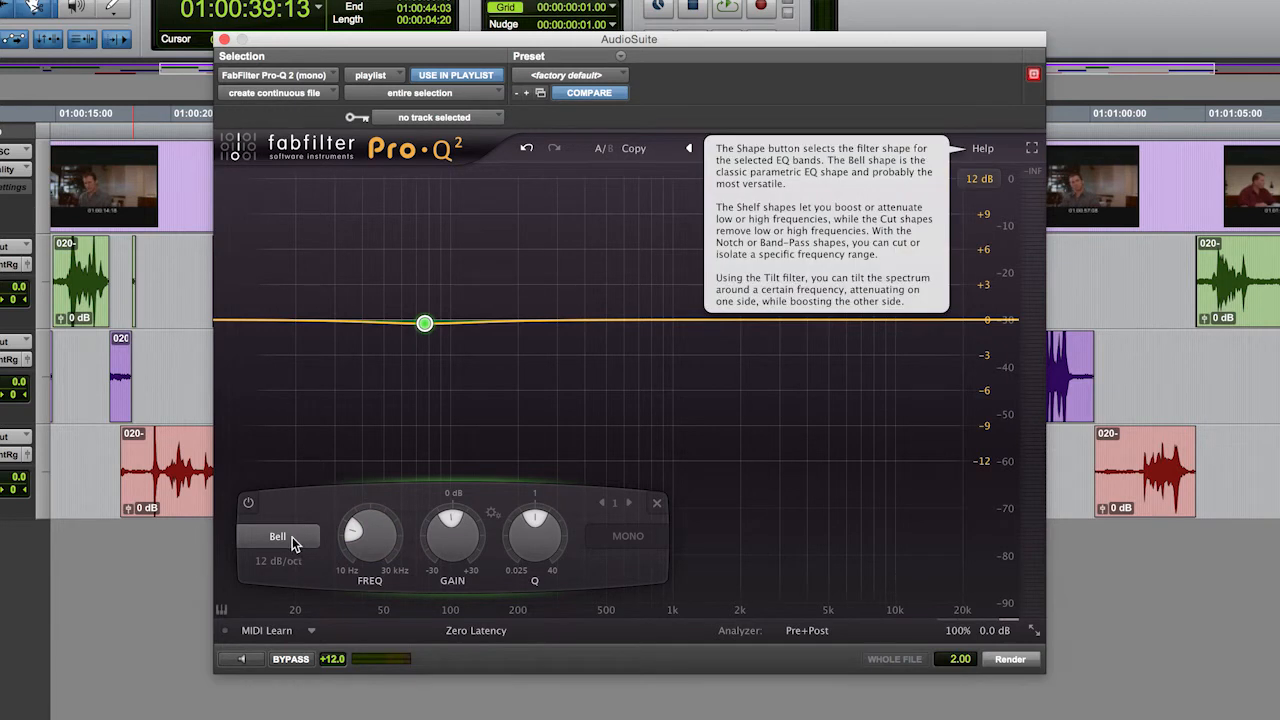
pyautogui.click(292, 537)
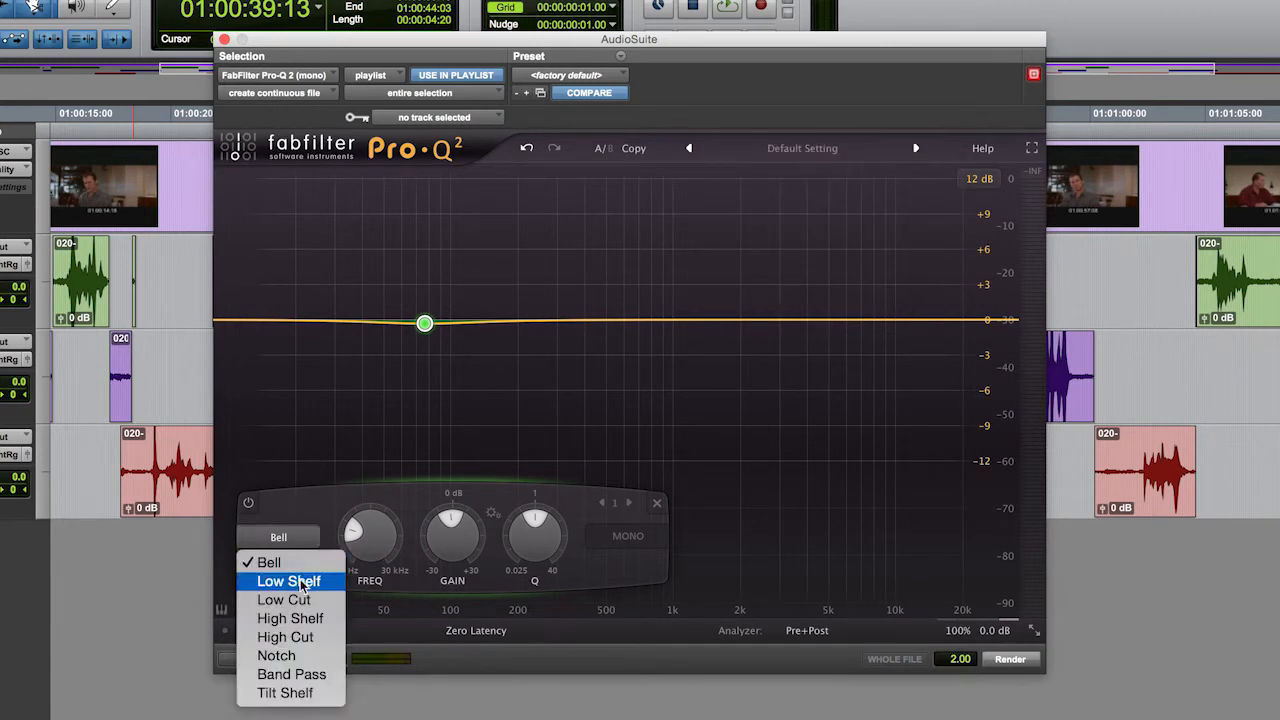
pyautogui.click(303, 661)
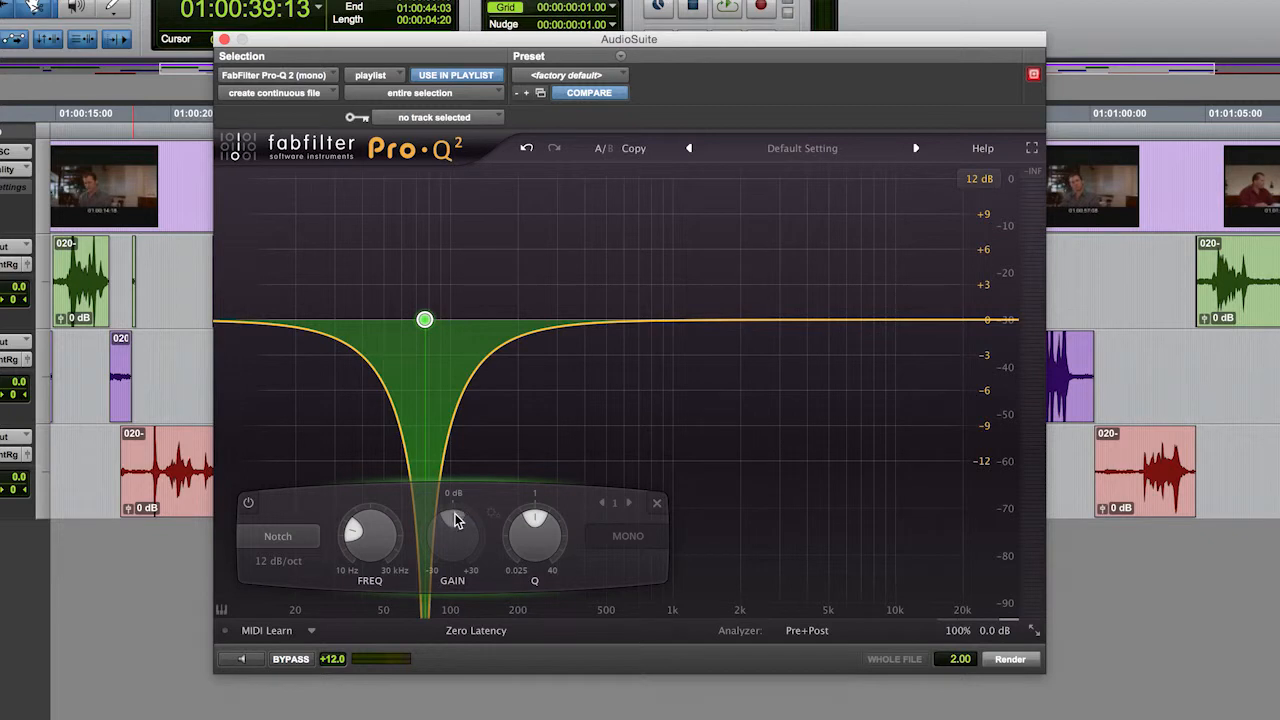
# Change the band's filter shape to Bell and set its gain to about -0.62 dB
pyautogui.click(288, 536)
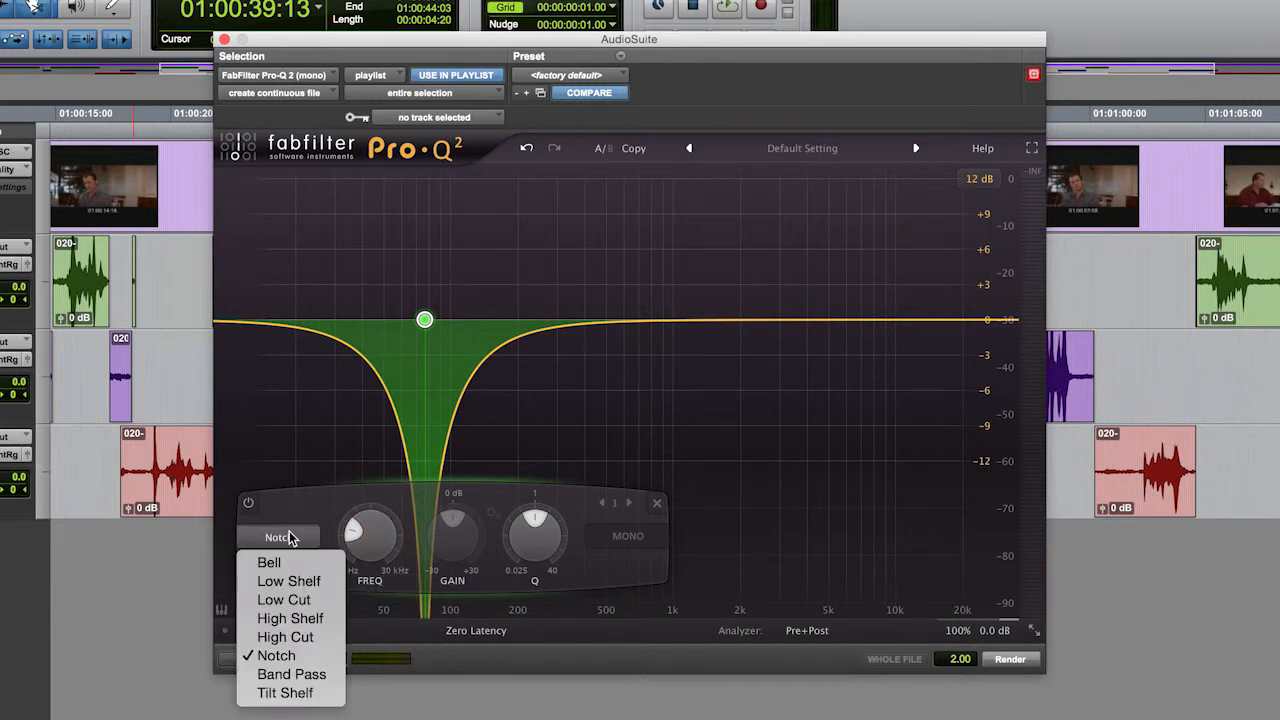
pyautogui.click(290, 564)
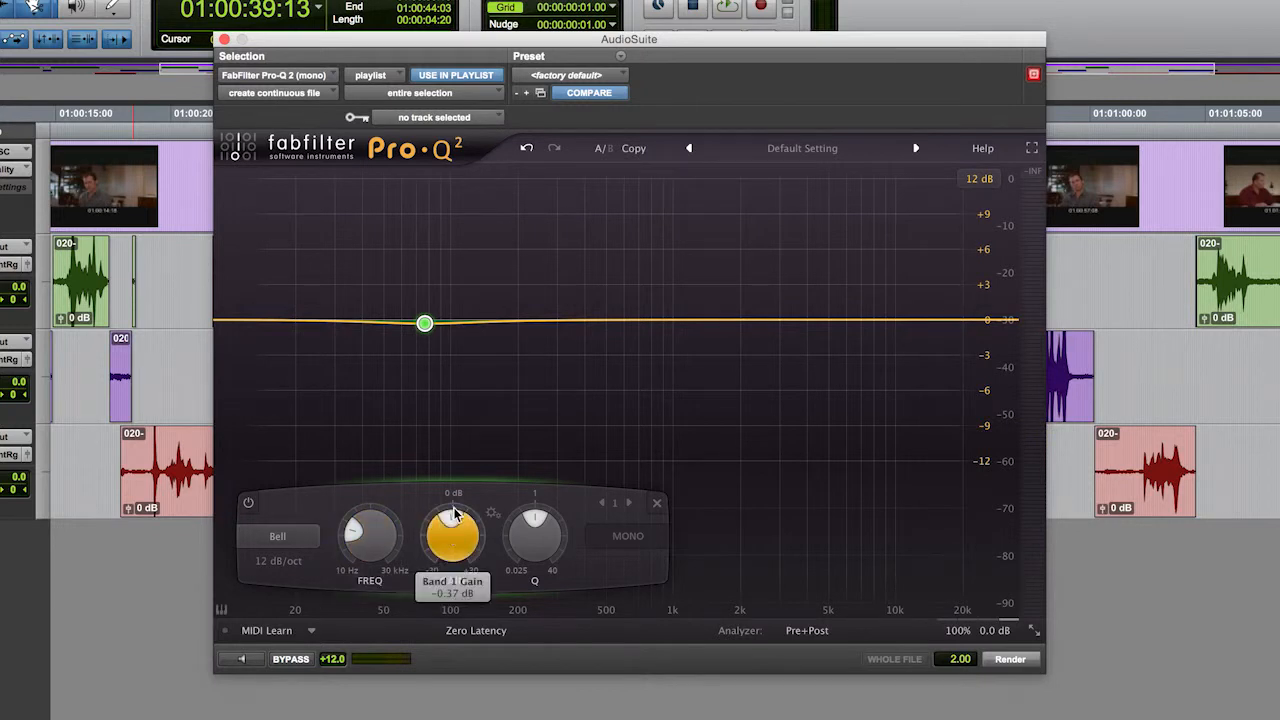
pyautogui.moveTo(447, 529)
pyautogui.mouseDown()
pyautogui.moveTo(457, 480)
pyautogui.moveTo(453, 530)
pyautogui.mouseUp()
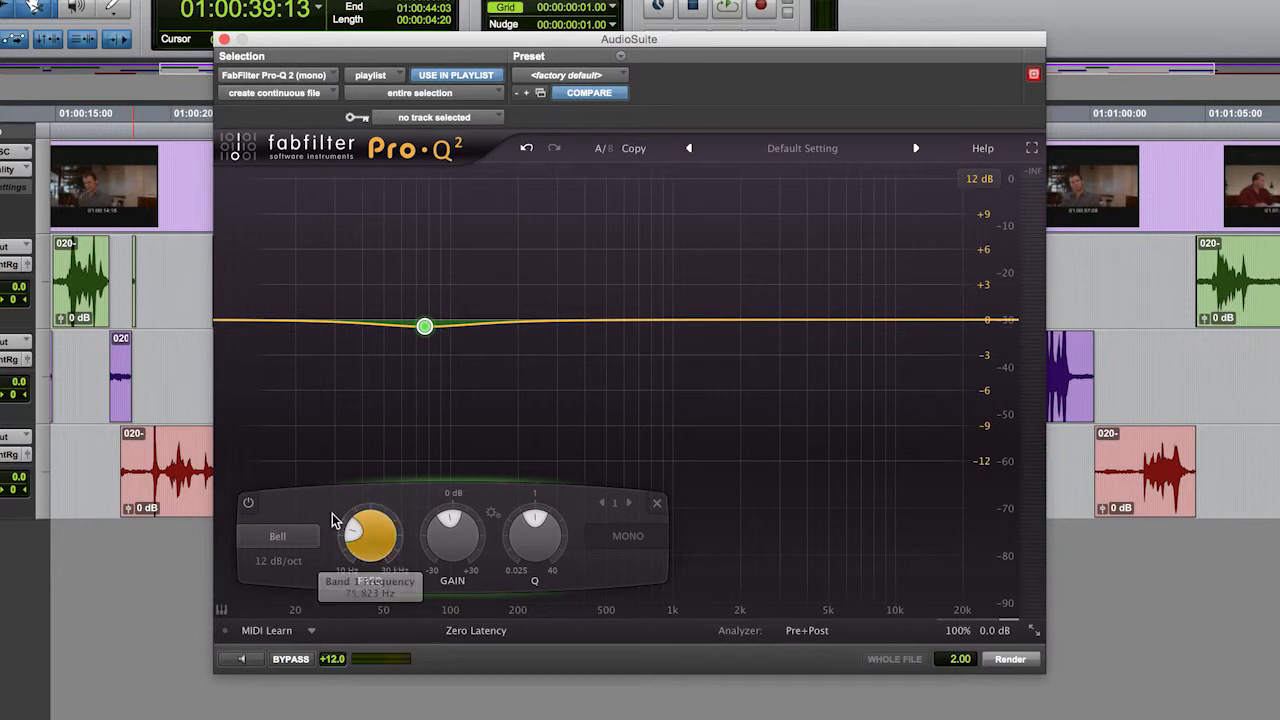
# Bypass and re-enable the EQ band several times to compare the curve with and without it
pyautogui.click(249, 505)
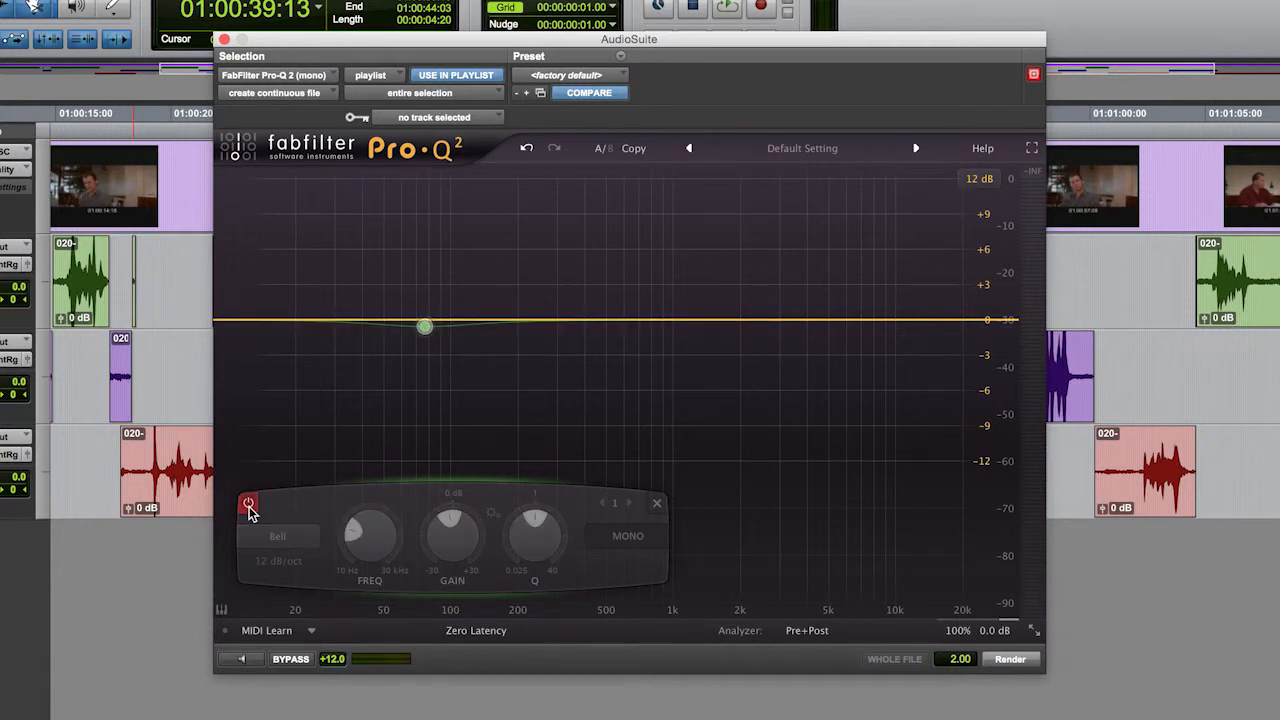
pyautogui.click(249, 505)
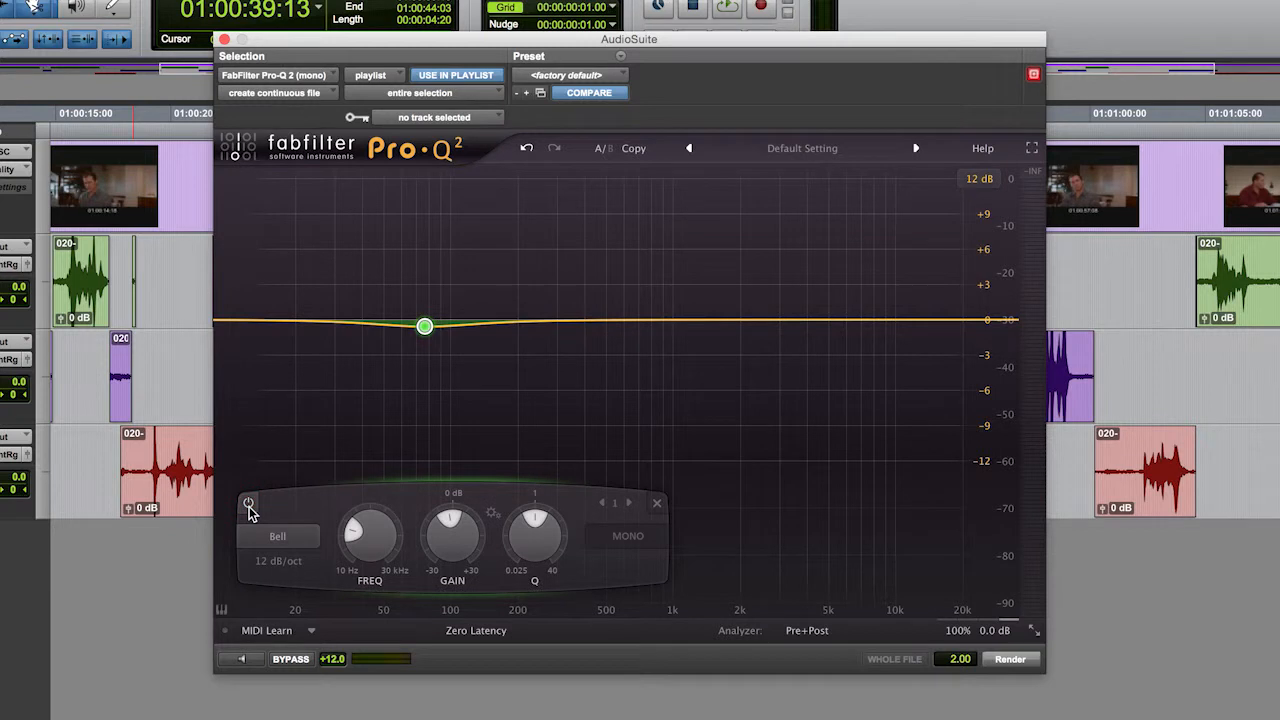
pyautogui.click(249, 505)
pyautogui.click(249, 505)
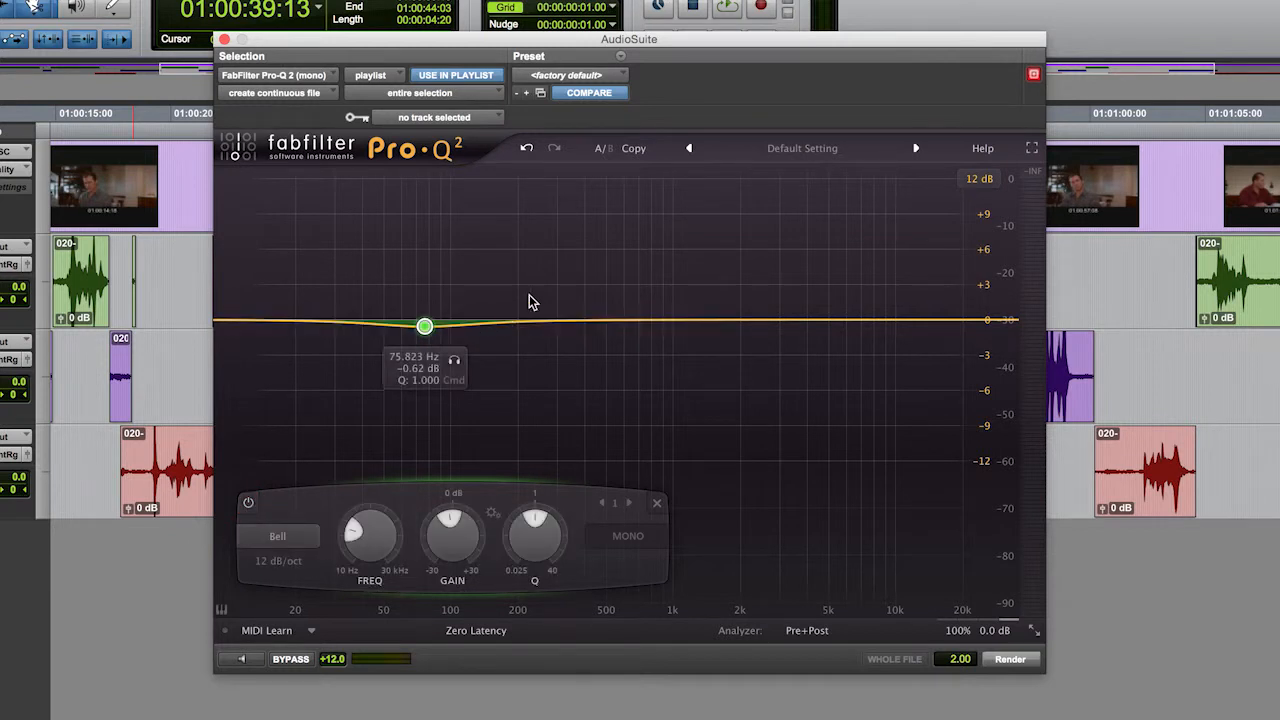
pyautogui.click(249, 505)
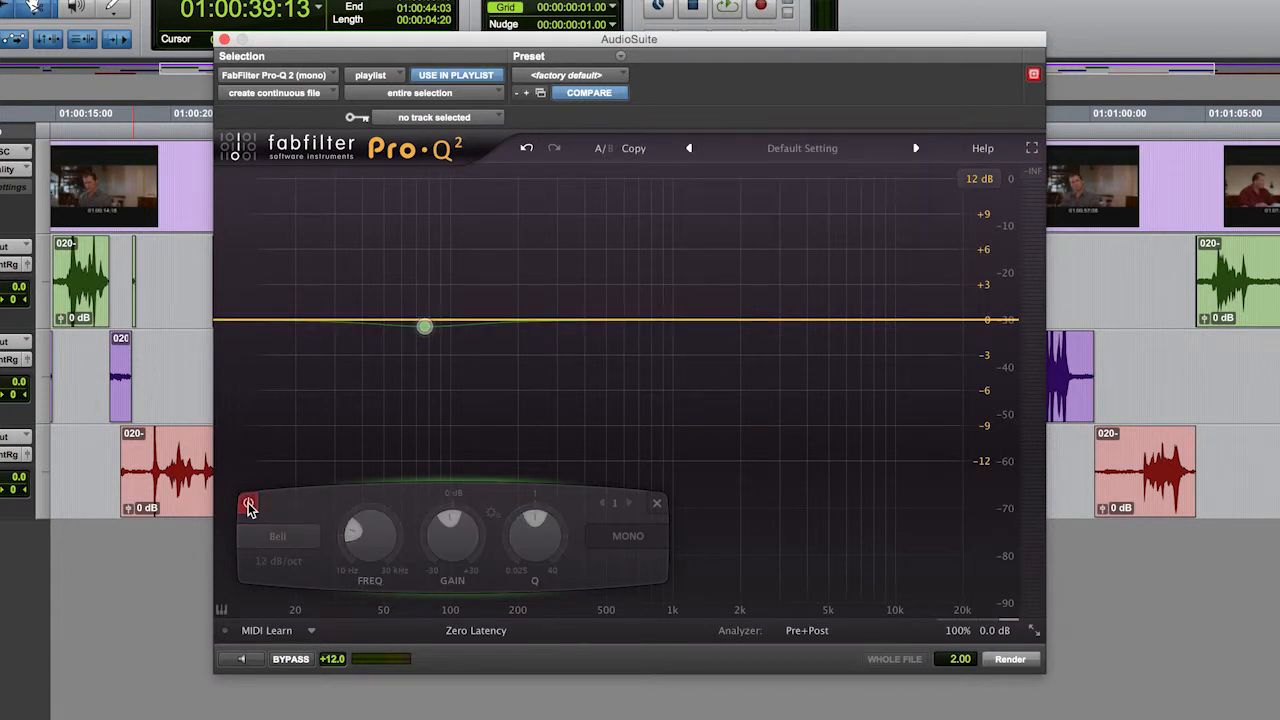
pyautogui.click(249, 505)
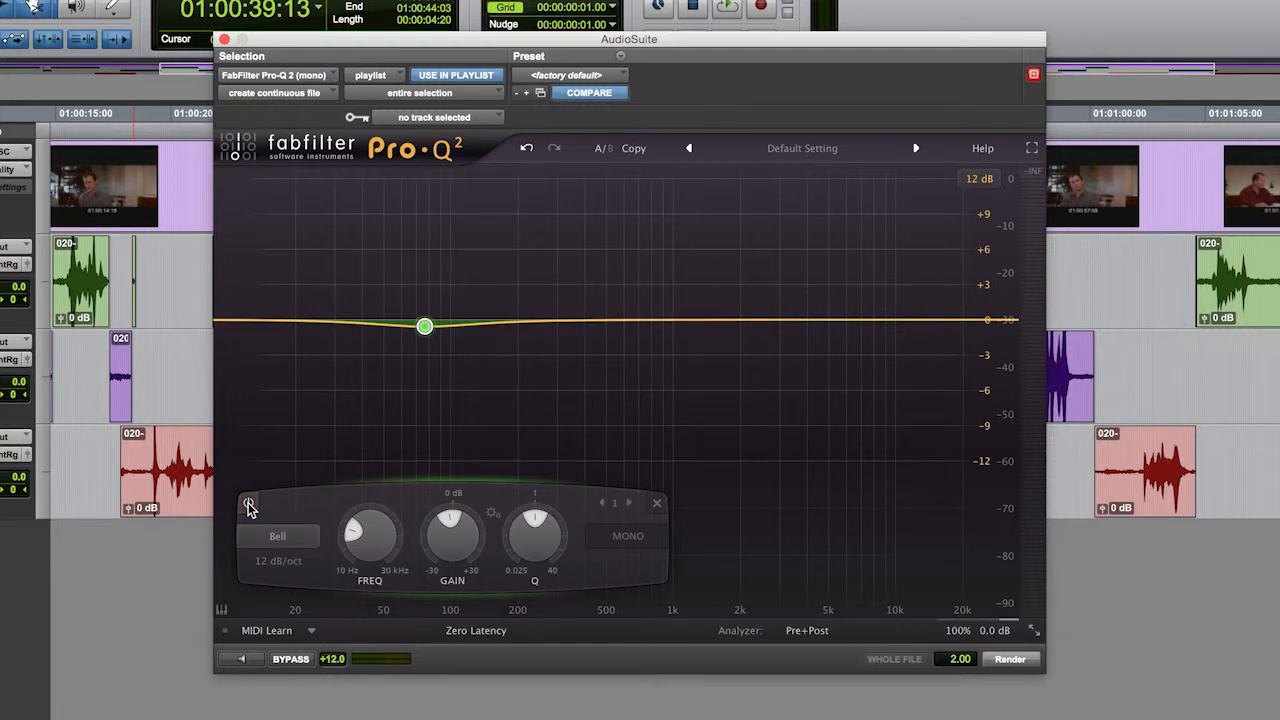
# Examine the filter shapes and slope settings available for the band, keeping Bell and 12 dB/oct
pyautogui.click(280, 539)
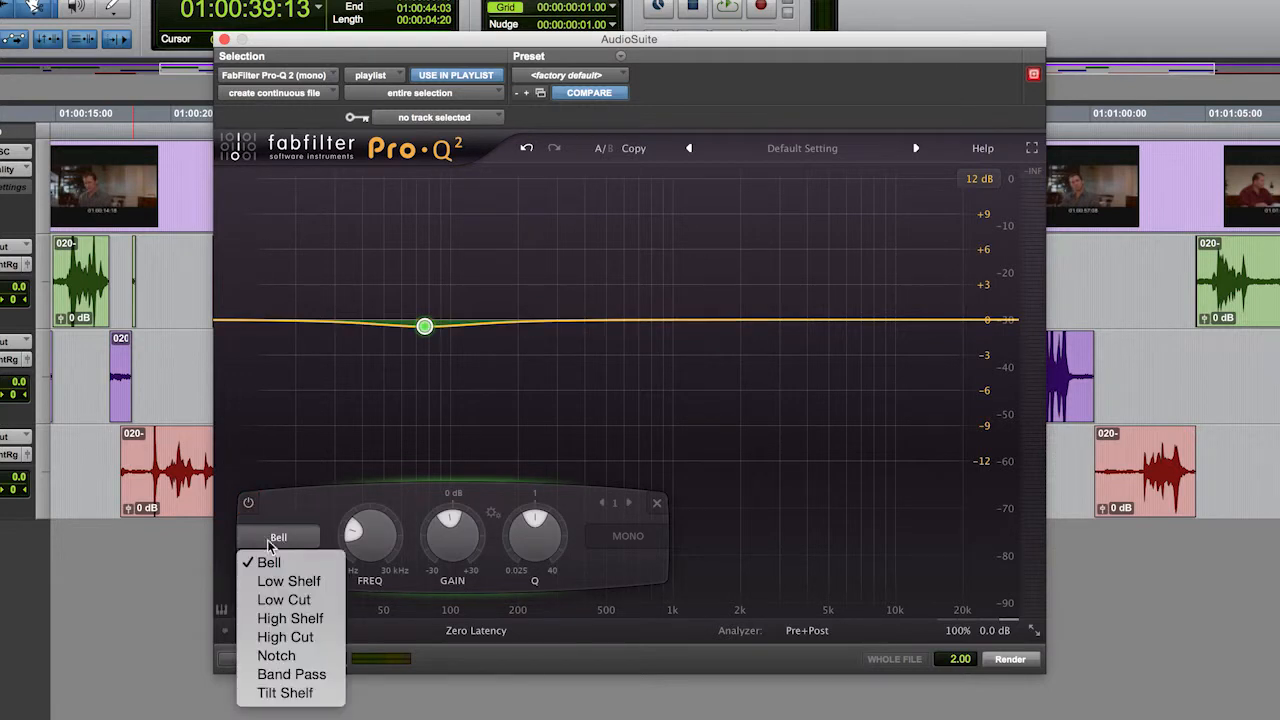
pyautogui.click(240, 538)
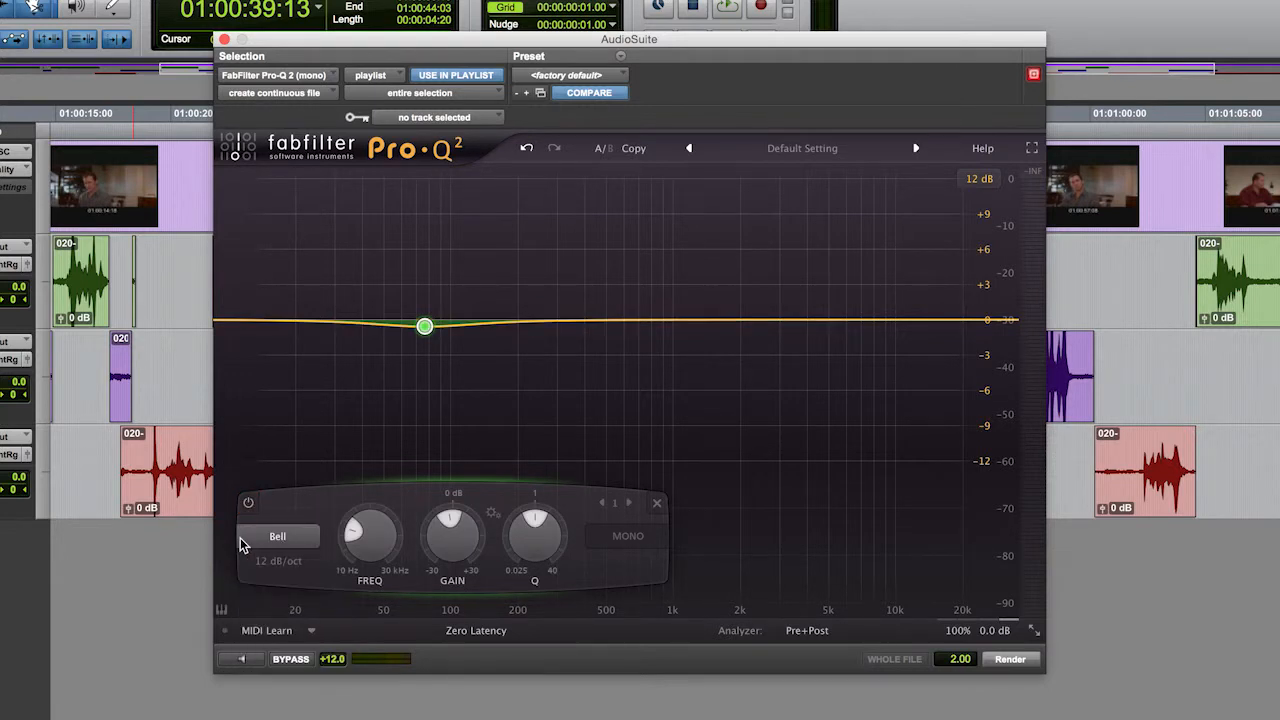
pyautogui.click(284, 563)
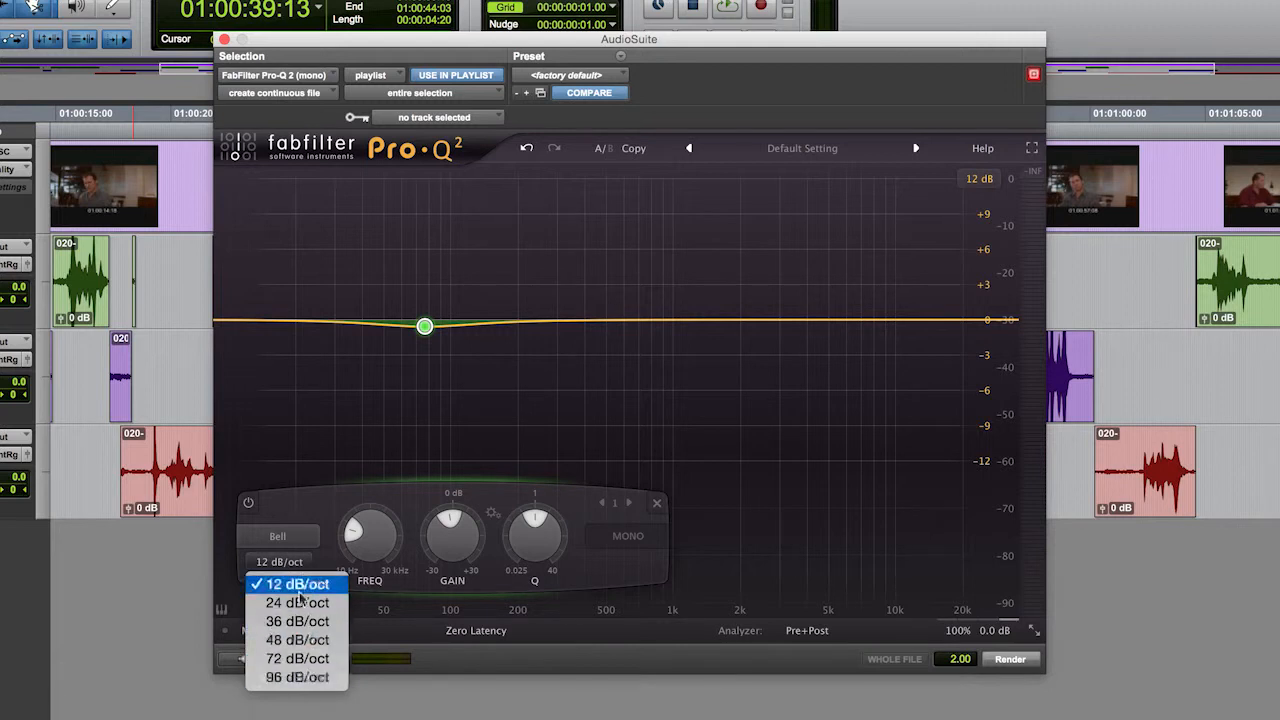
pyautogui.click(296, 583)
pyautogui.moveTo(293, 568)
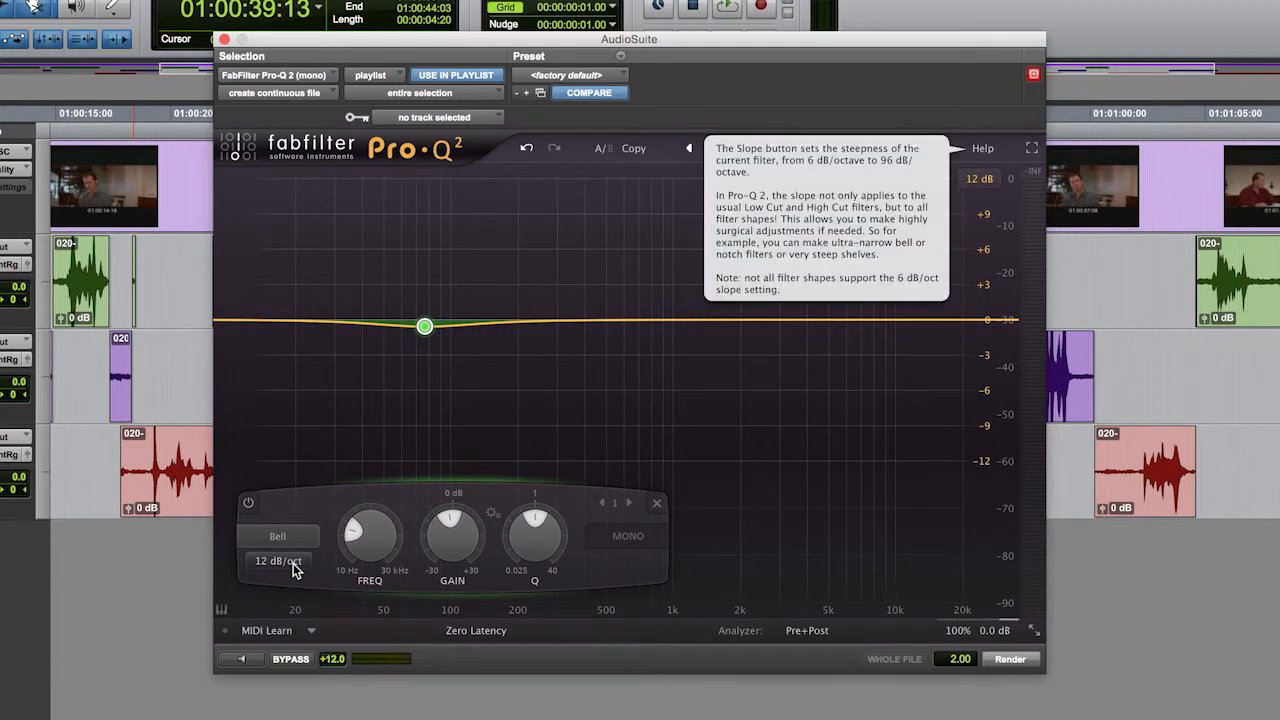
pyautogui.click(293, 565)
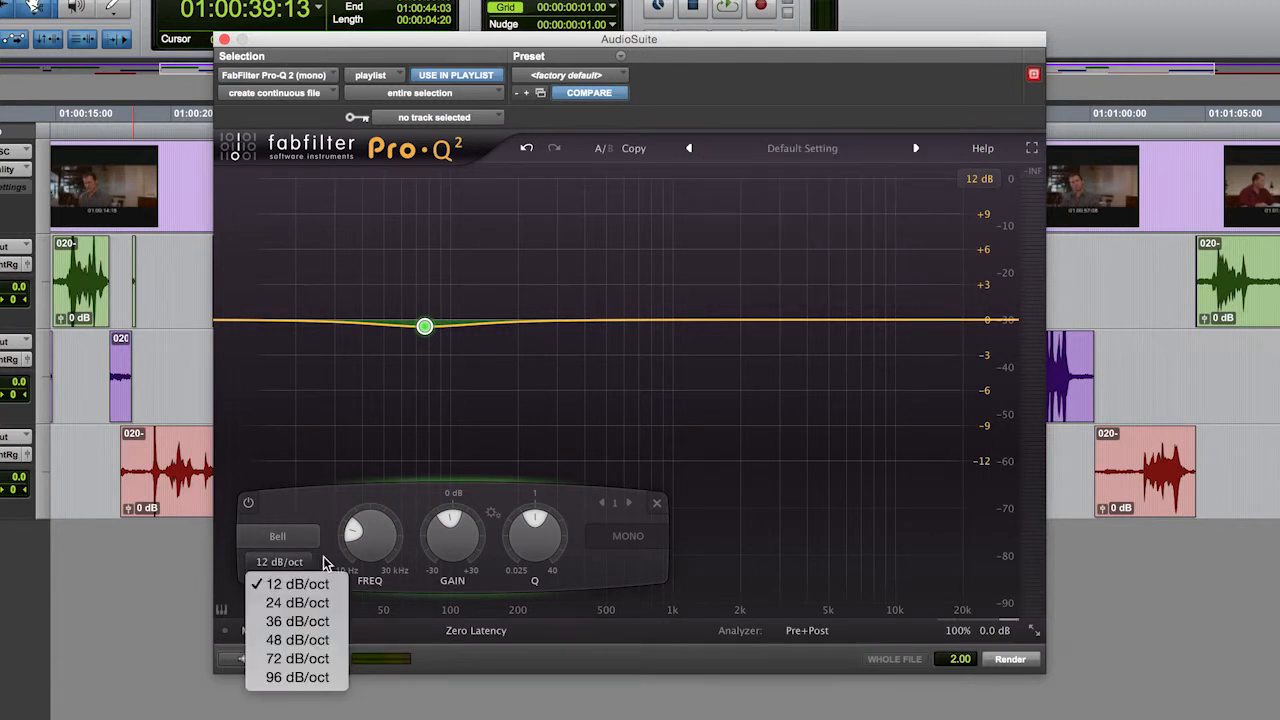
pyautogui.click(323, 565)
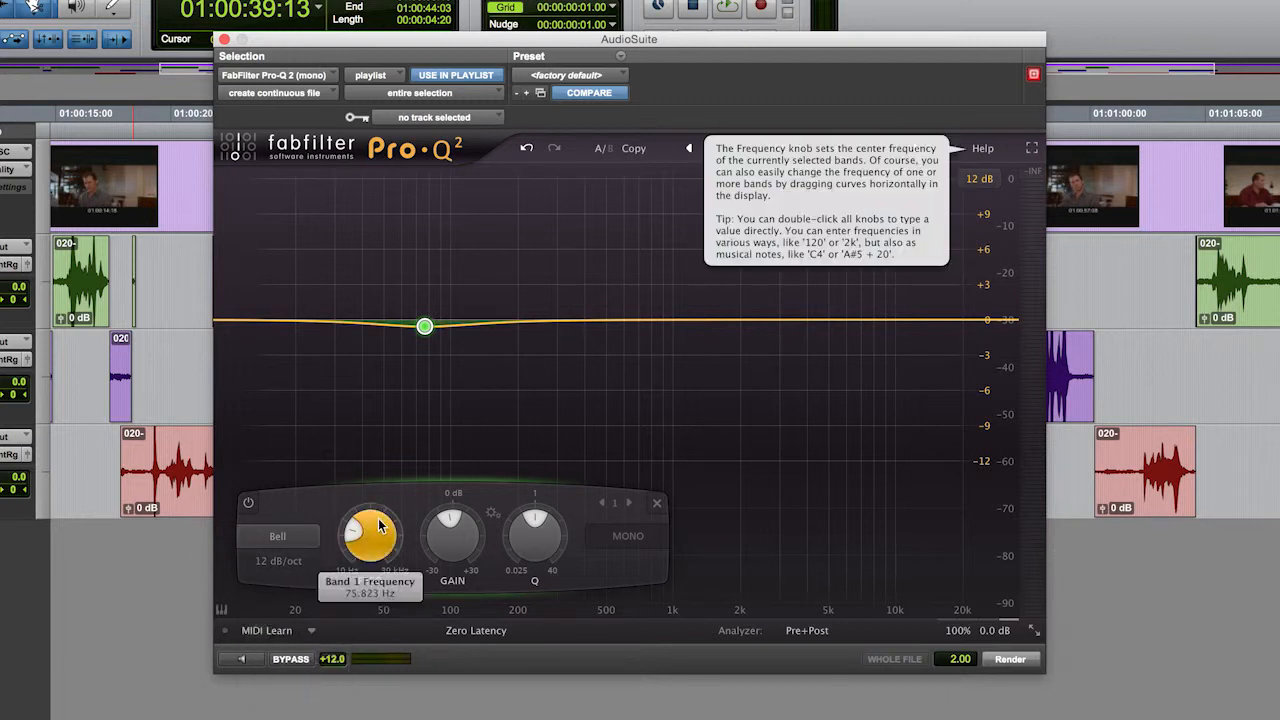
# Sweep the band's frequency up and down and settle it at about 104 Hz, with about -0.25 dB of gain
pyautogui.moveTo(380, 527); pyautogui.dragTo(345, 508)
pyautogui.moveTo(510, 327); pyautogui.dragTo(428, 322)
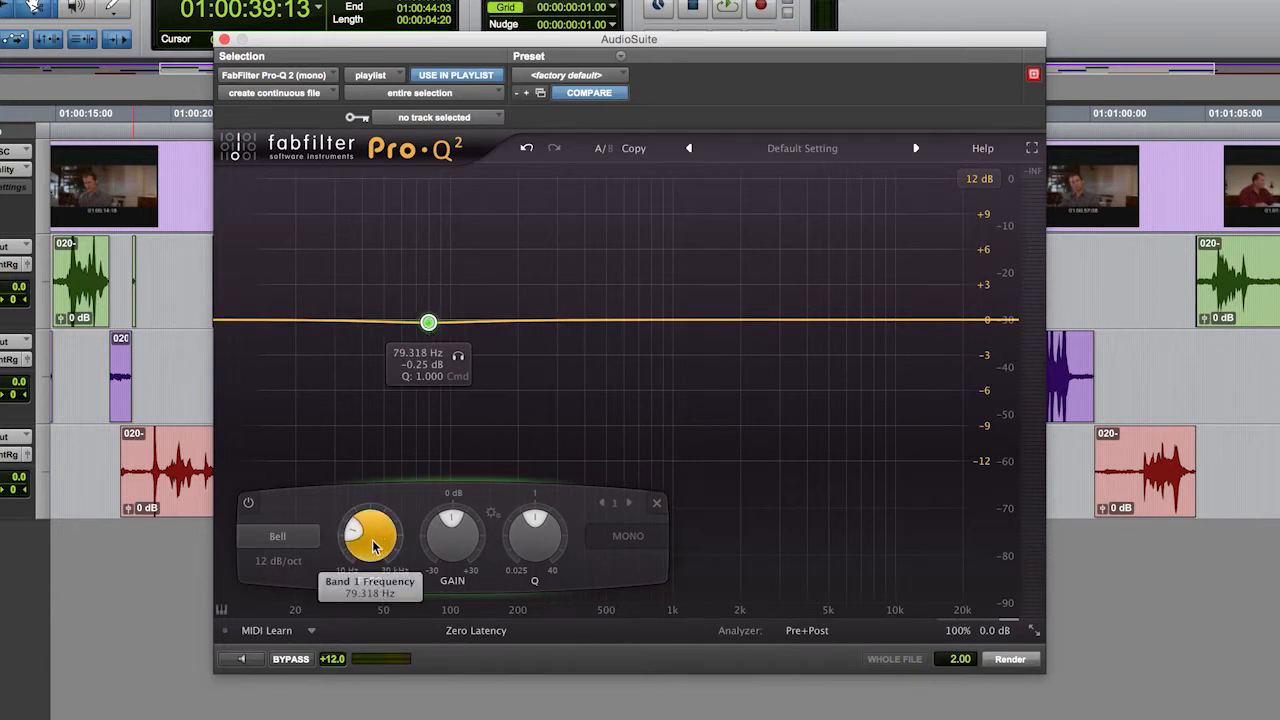
pyautogui.moveTo(370, 532)
pyautogui.mouseDown()
pyautogui.moveTo(380, 463)
pyautogui.moveTo(369, 537)
pyautogui.mouseUp()
pyautogui.scroll(6, 368, 530)
pyautogui.scroll(-3, 368, 528)
pyautogui.scroll(-5, 368, 533)
pyautogui.scroll(2, 368, 533)
pyautogui.scroll(-1, 368, 533)
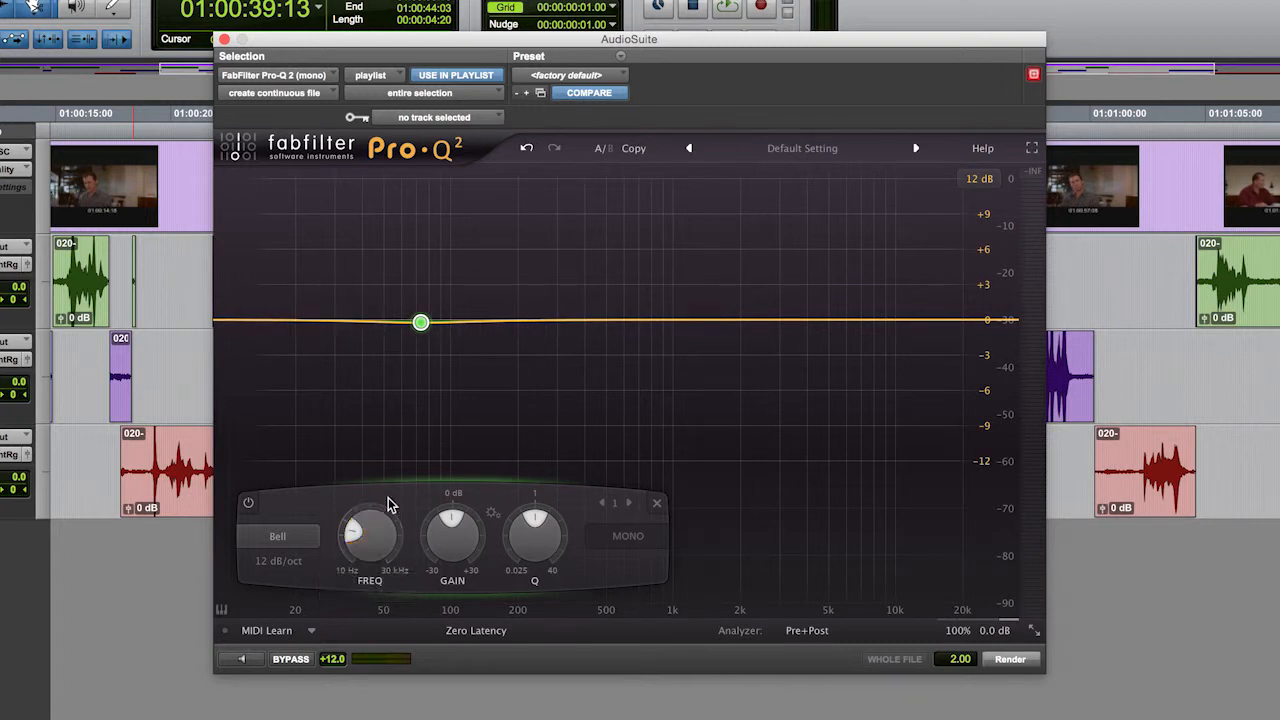
pyautogui.scroll(1, 370, 541)
pyautogui.scroll(6, 370, 541)
pyautogui.scroll(-4, 370, 541)
pyautogui.scroll(-1, 370, 541)
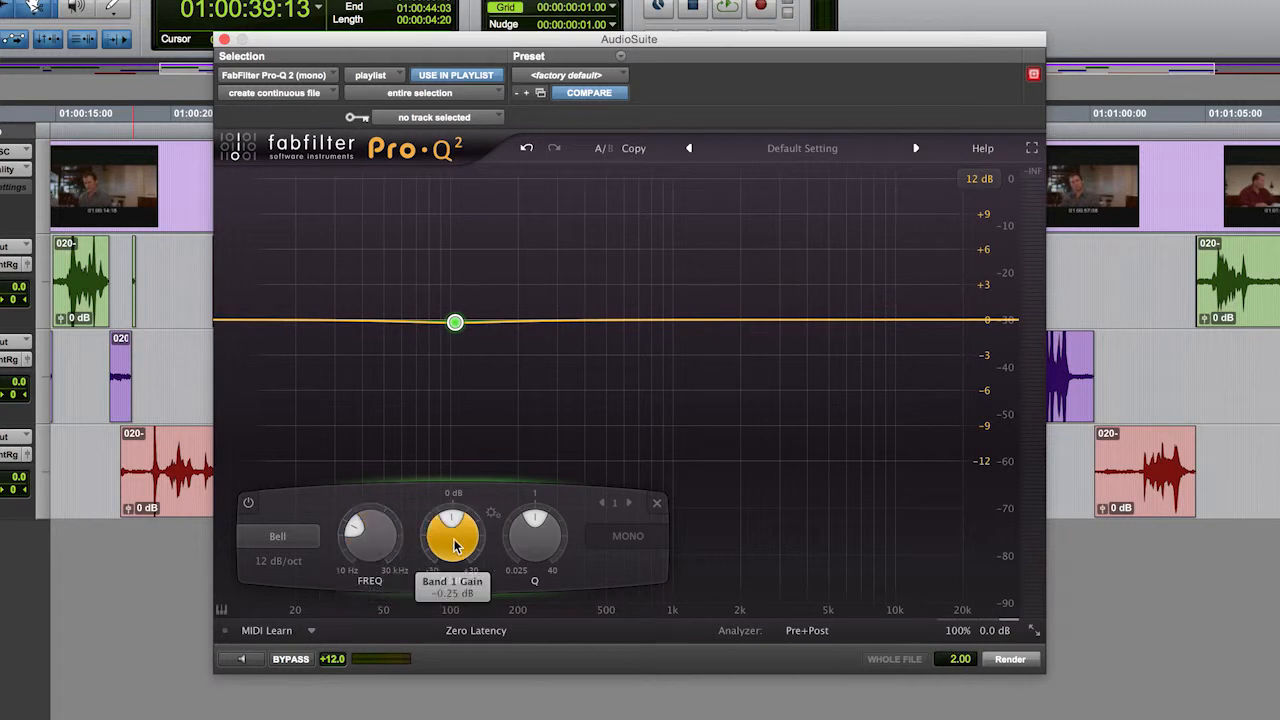
# Sweep the band's gain through boost and cut, and leave it at about +9.2 dB
pyautogui.moveTo(455, 545)
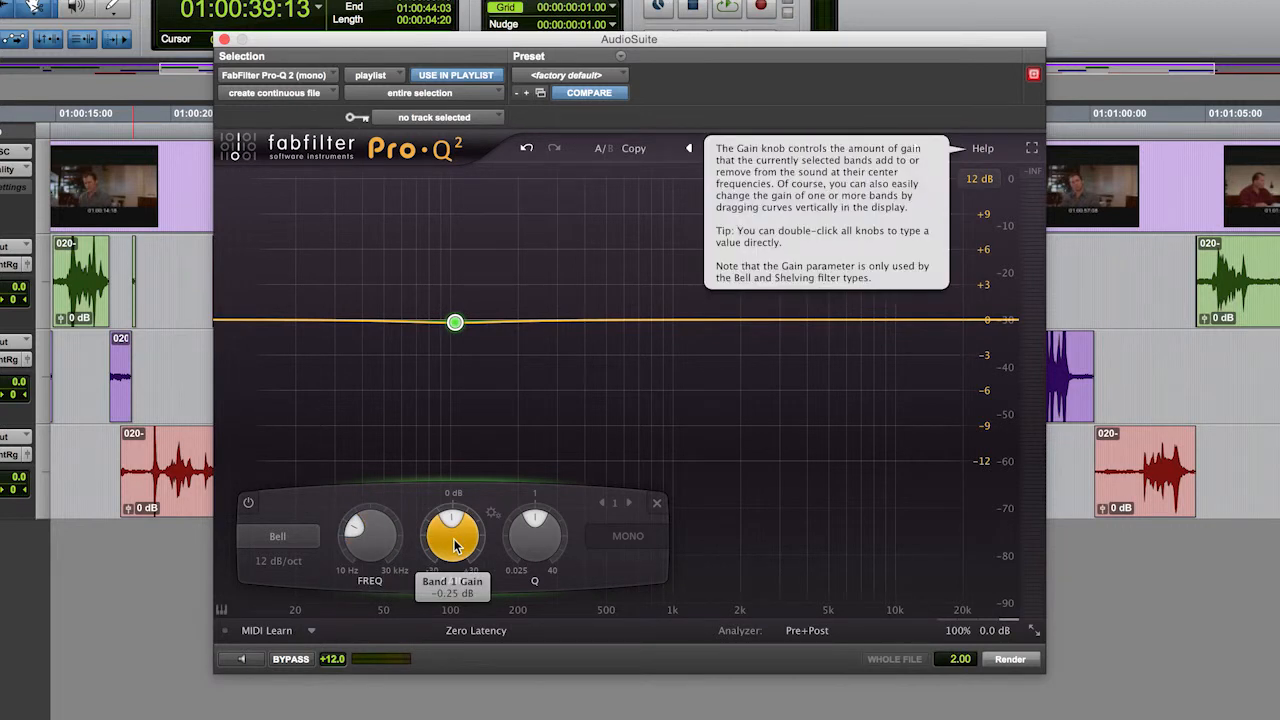
pyautogui.scroll(6, 455, 545)
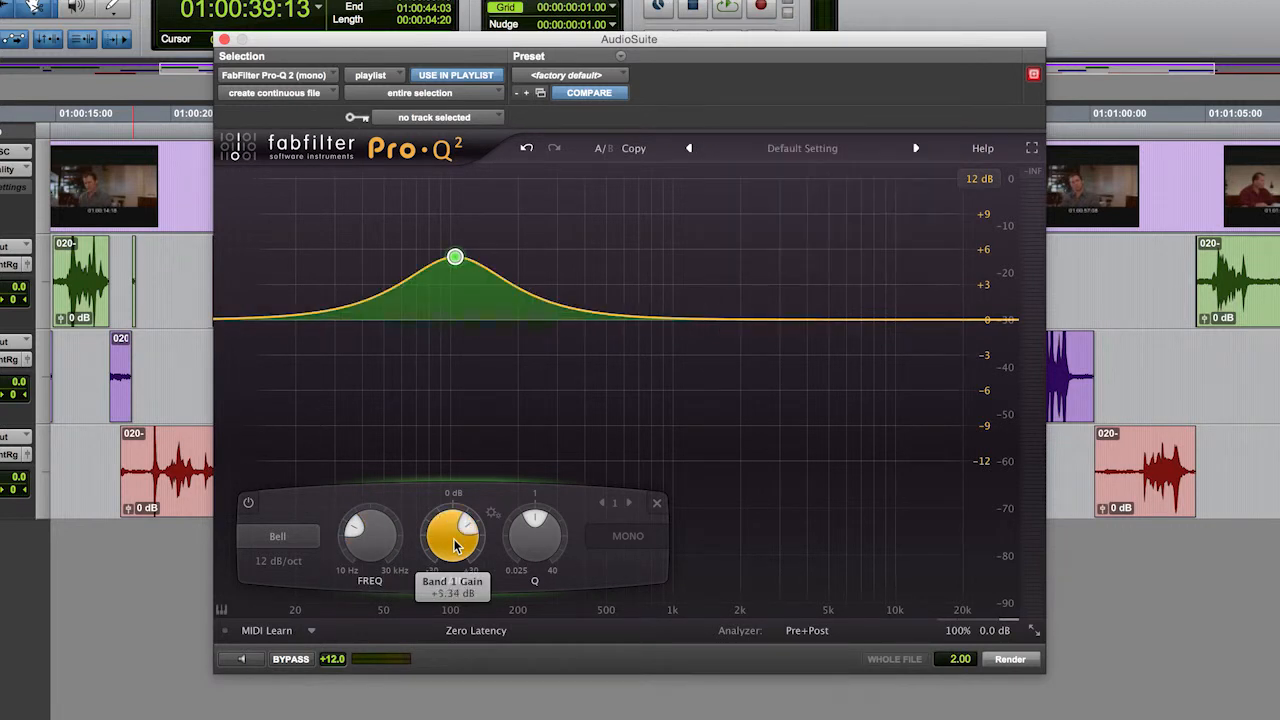
pyautogui.scroll(2, 455, 545)
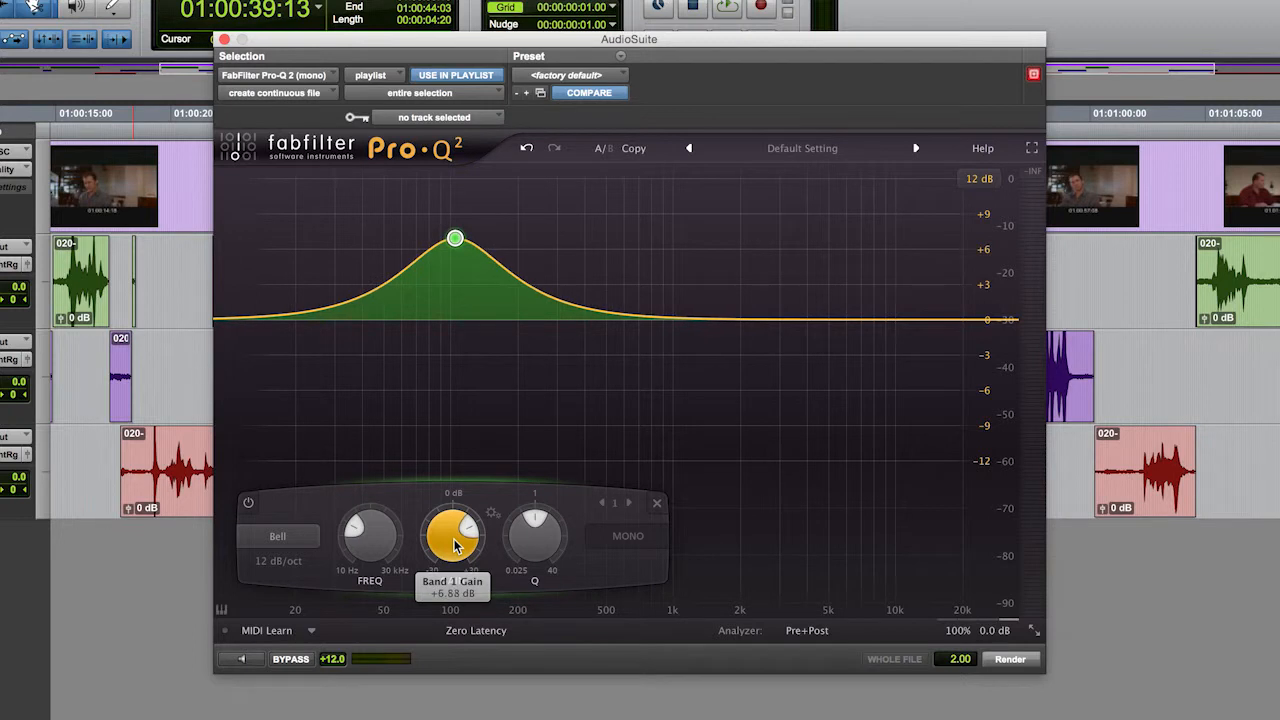
pyautogui.scroll(-16, 455, 545)
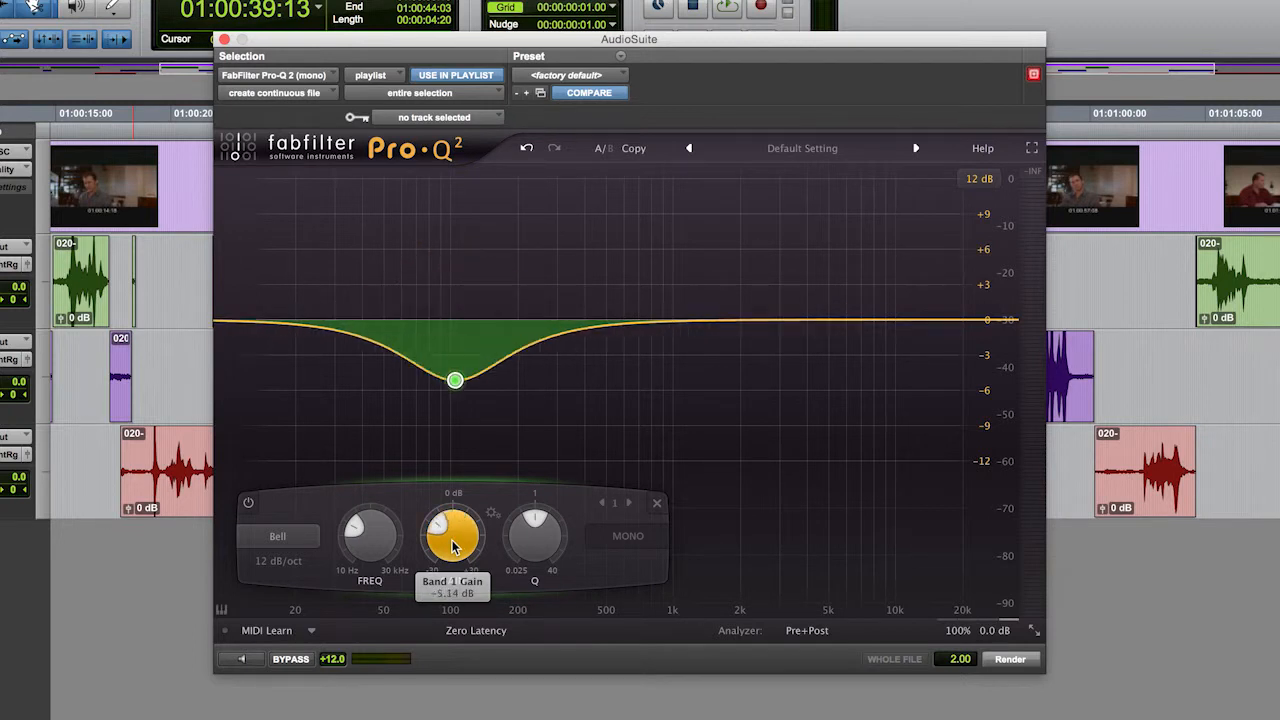
pyautogui.scroll(10, 452, 545)
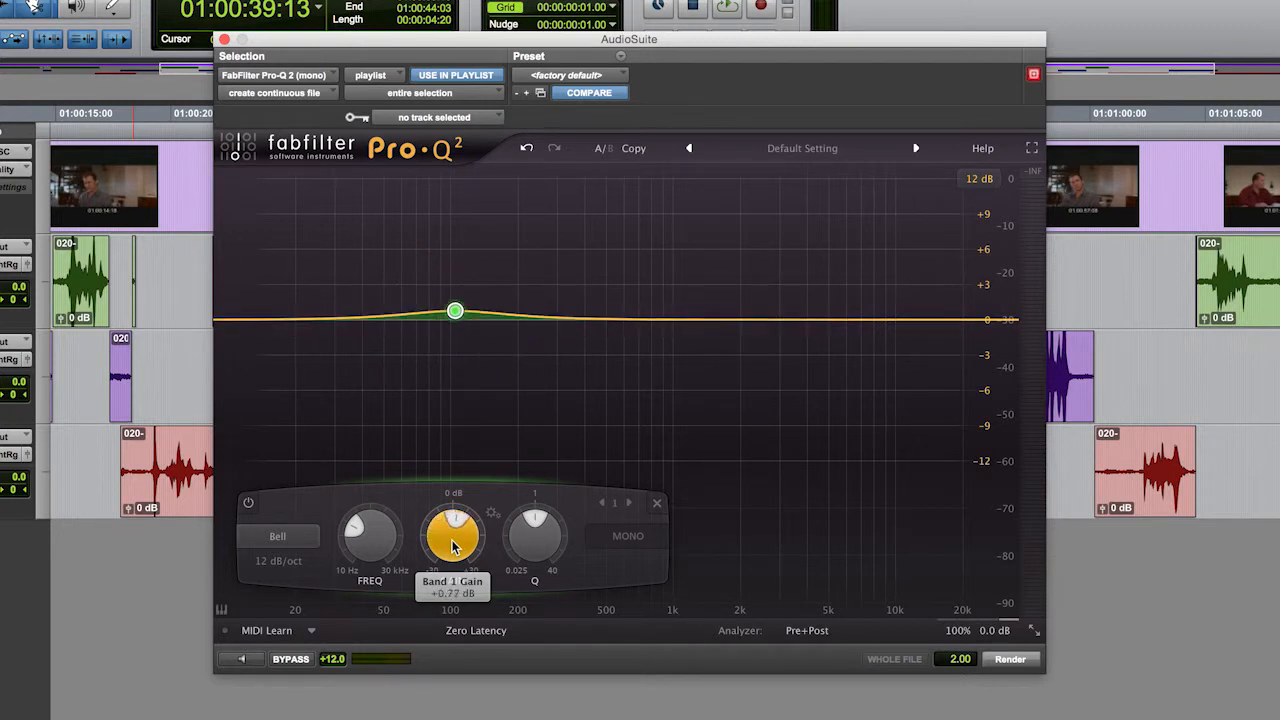
pyautogui.scroll(7, 452, 545)
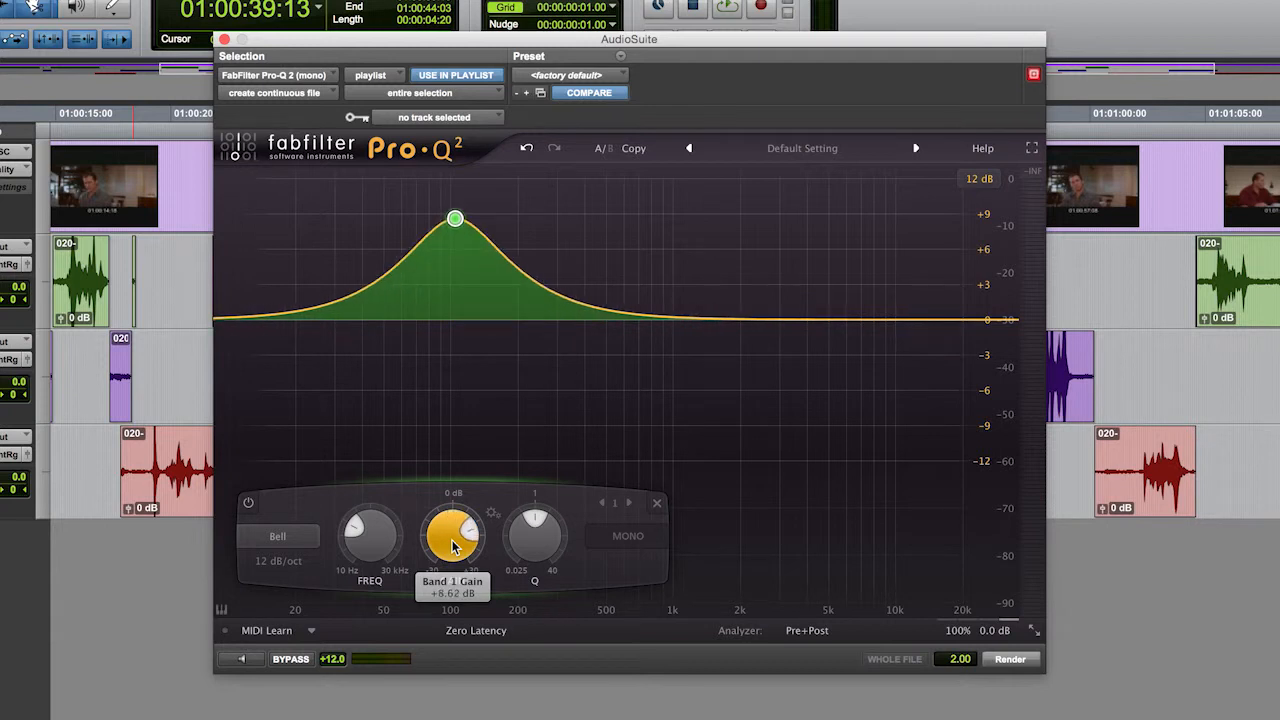
pyautogui.scroll(1, 452, 545)
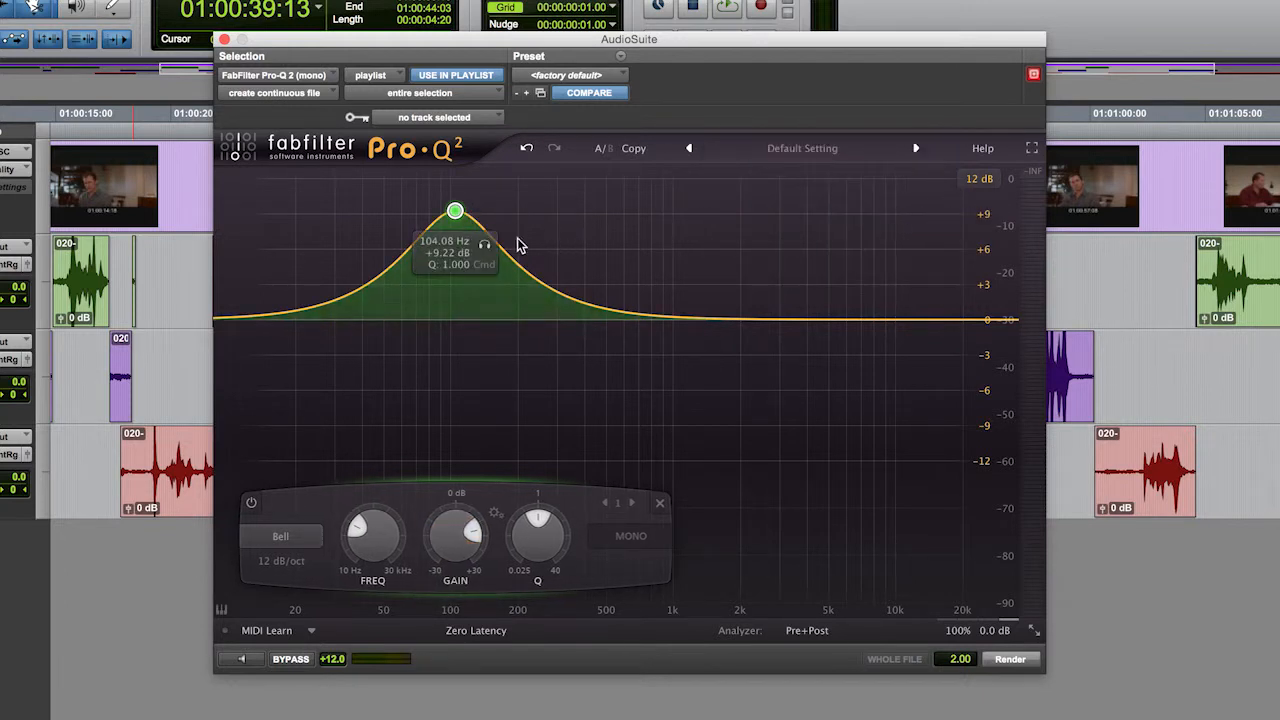
# Cut the band's gain to about -13.4 dB, and bring it back up to about +5.6 dB
pyautogui.scroll(-10, 453, 540)
pyautogui.scroll(-15, 453, 540)
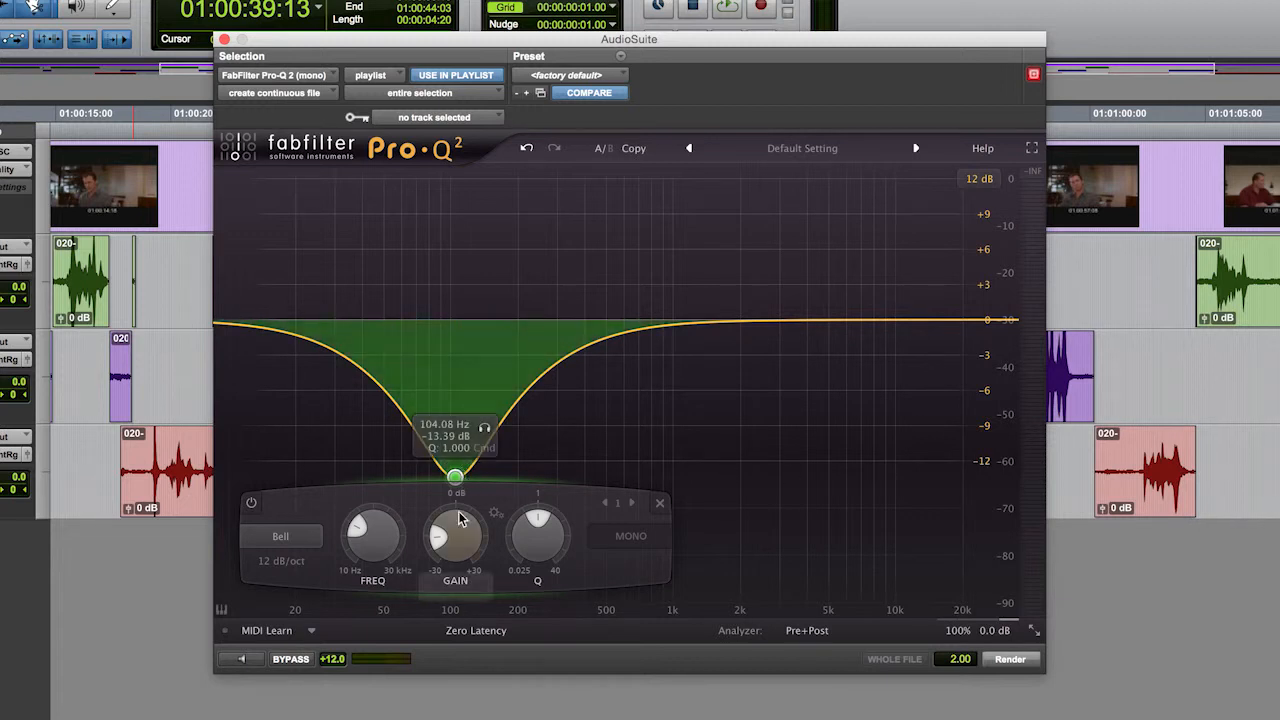
pyautogui.scroll(5, 453, 533)
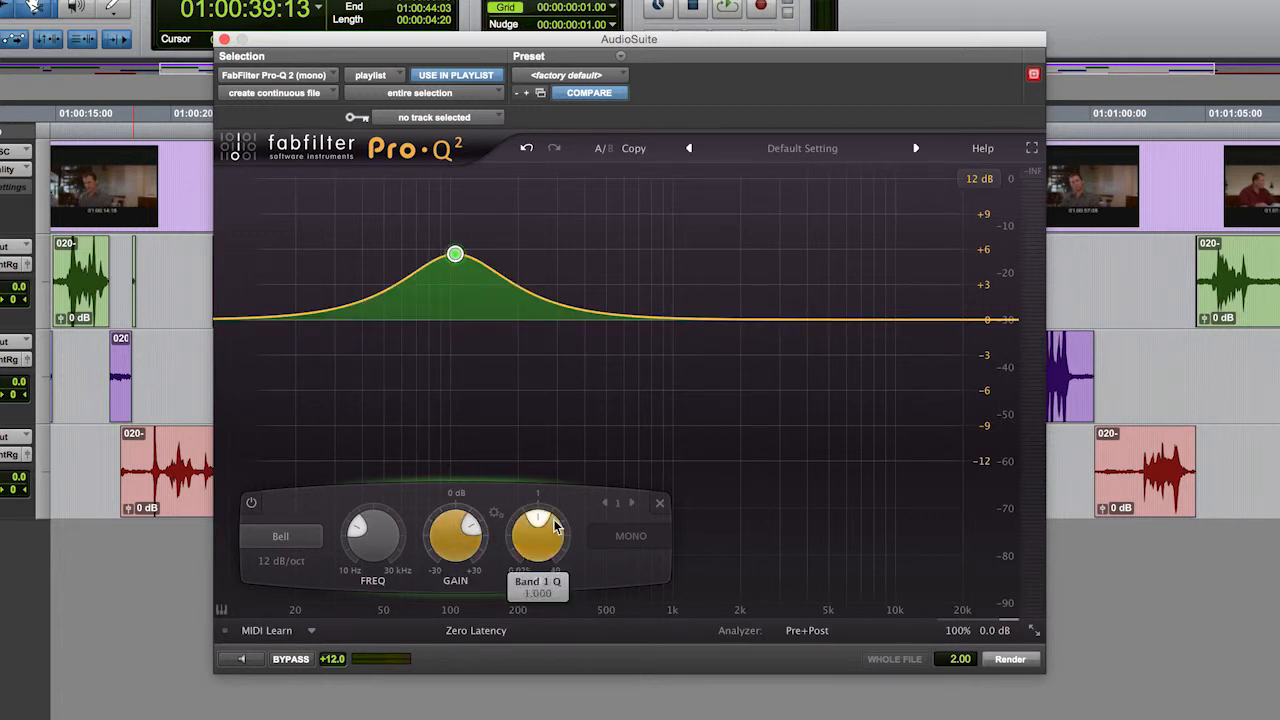
# Sweep the band's Q up to 40, down to about 0.08, and back up to a narrow peak
pyautogui.moveTo(537, 538)
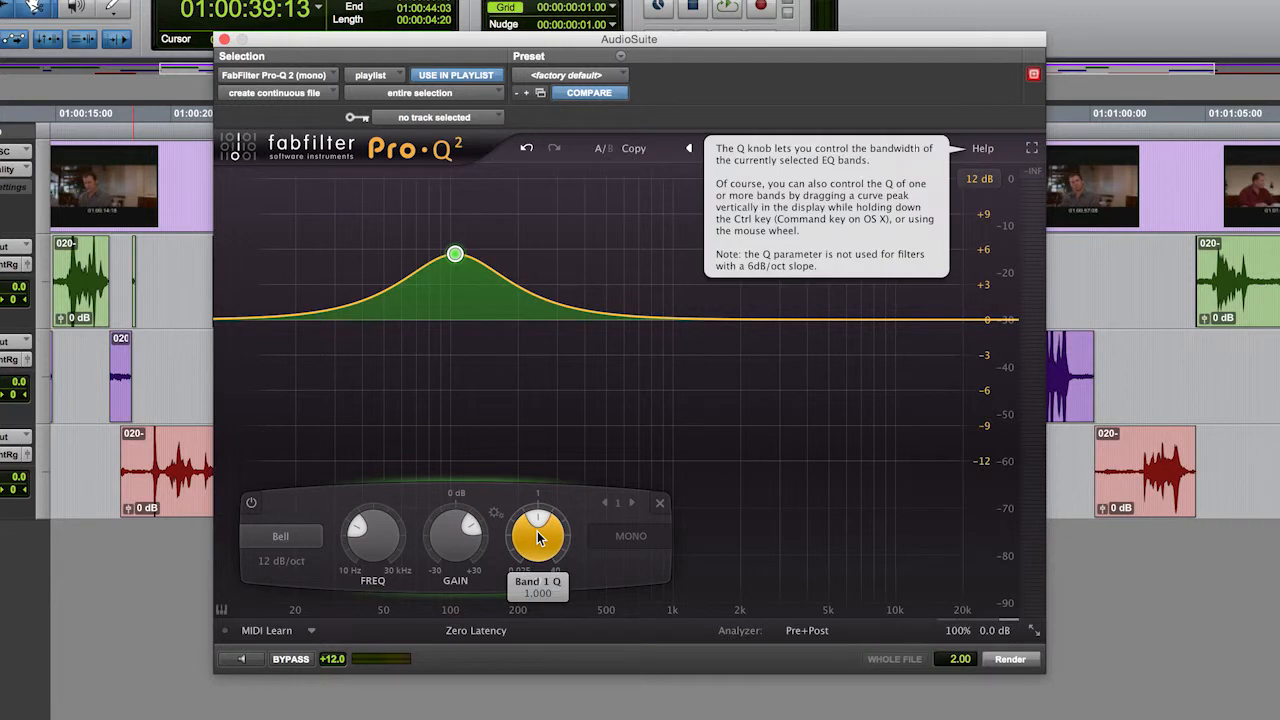
pyautogui.scroll(10, 537, 538)
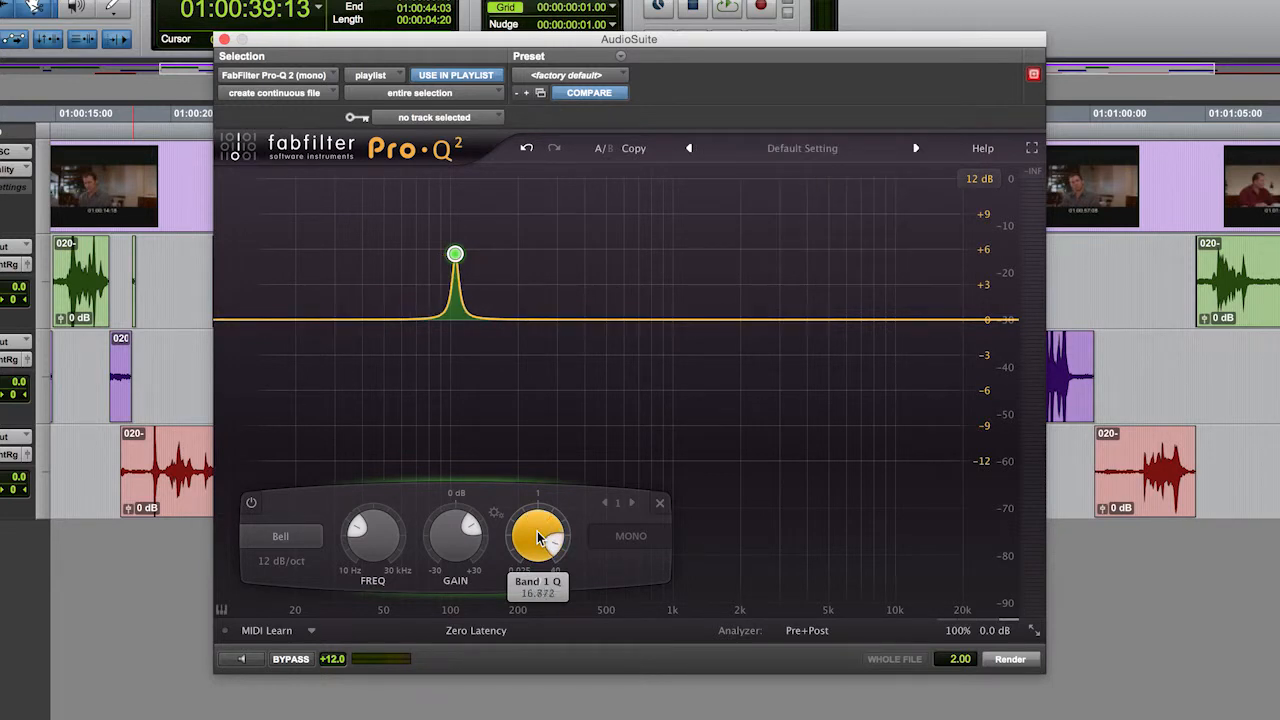
pyautogui.scroll(-7, 537, 533)
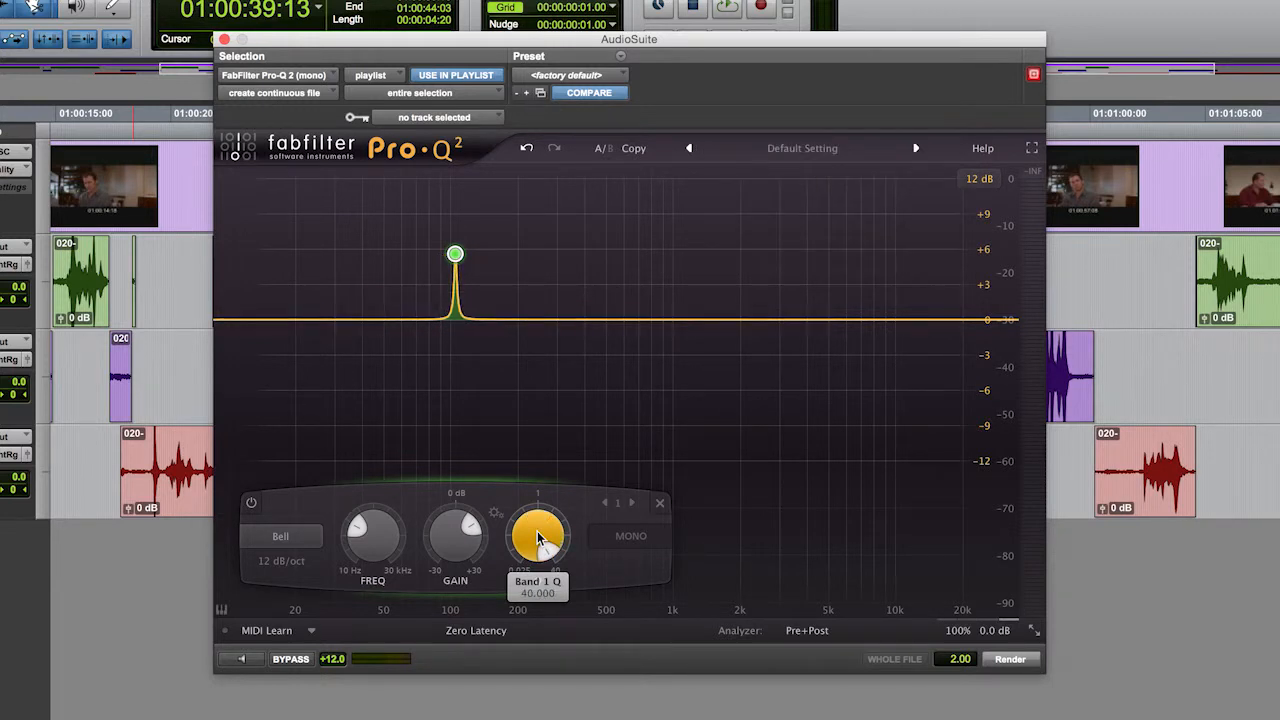
pyautogui.scroll(-7, 537, 537)
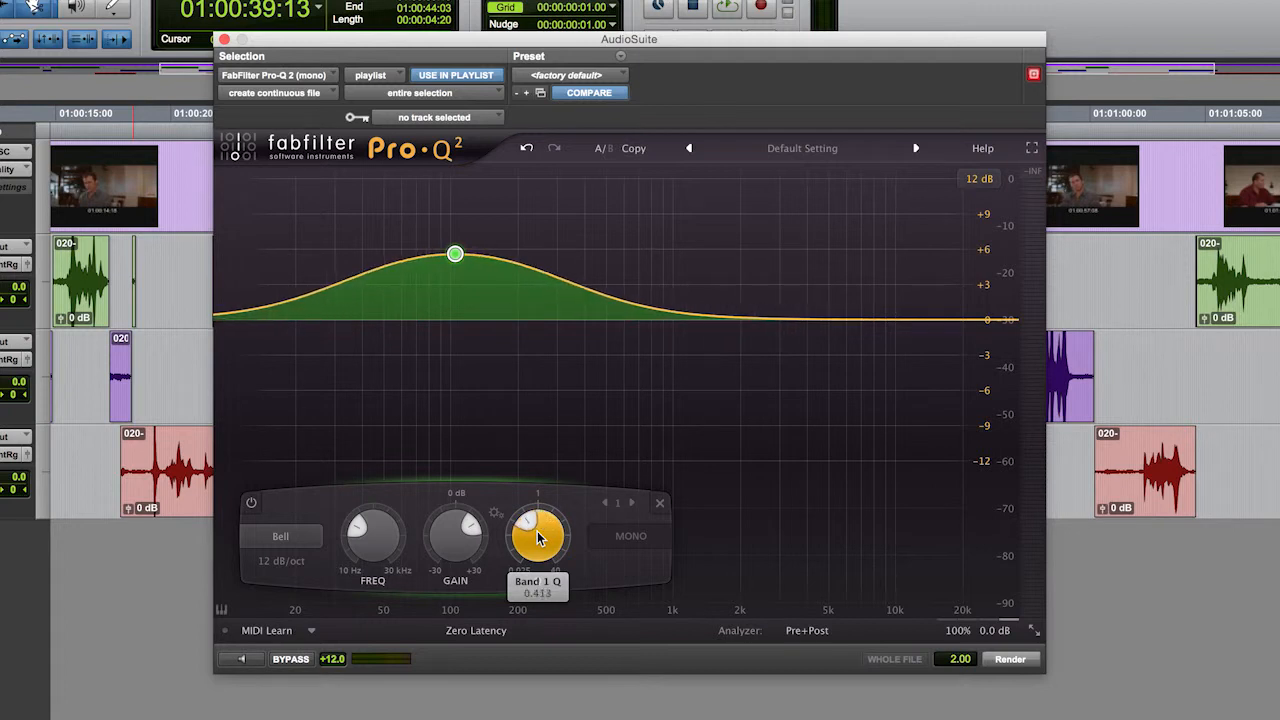
pyautogui.scroll(-5, 537, 537)
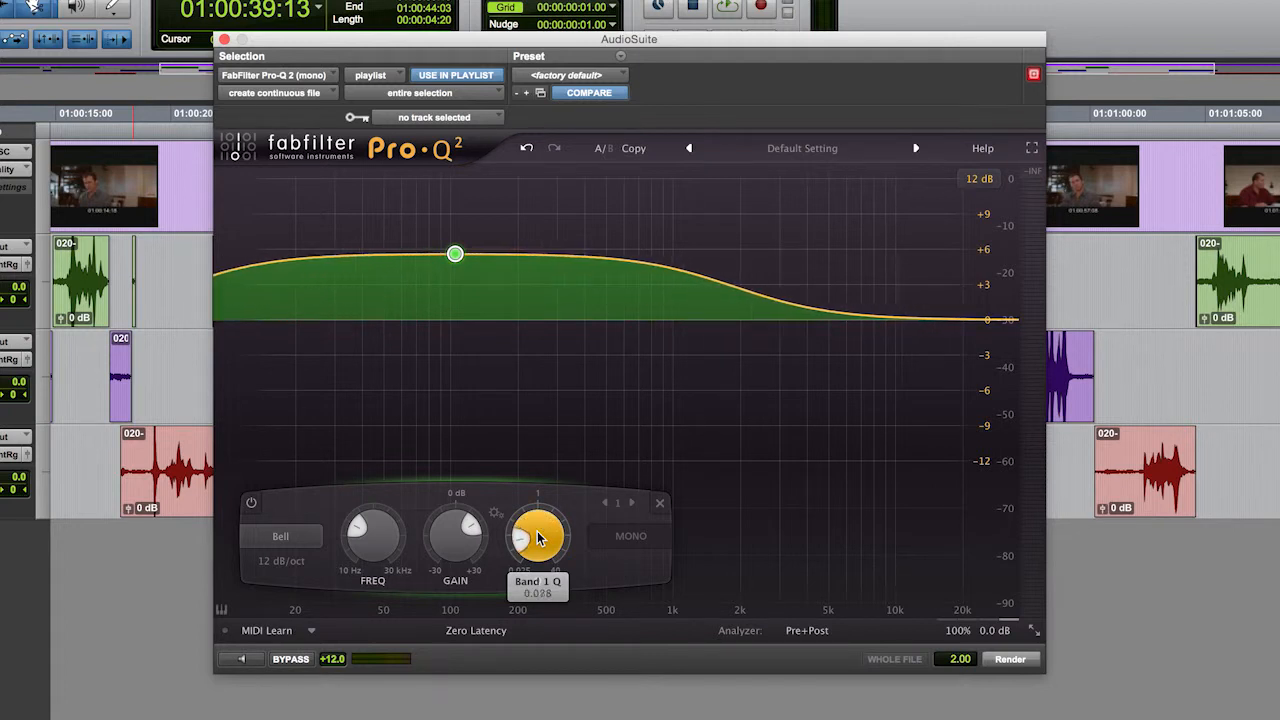
pyautogui.moveTo(455, 255)
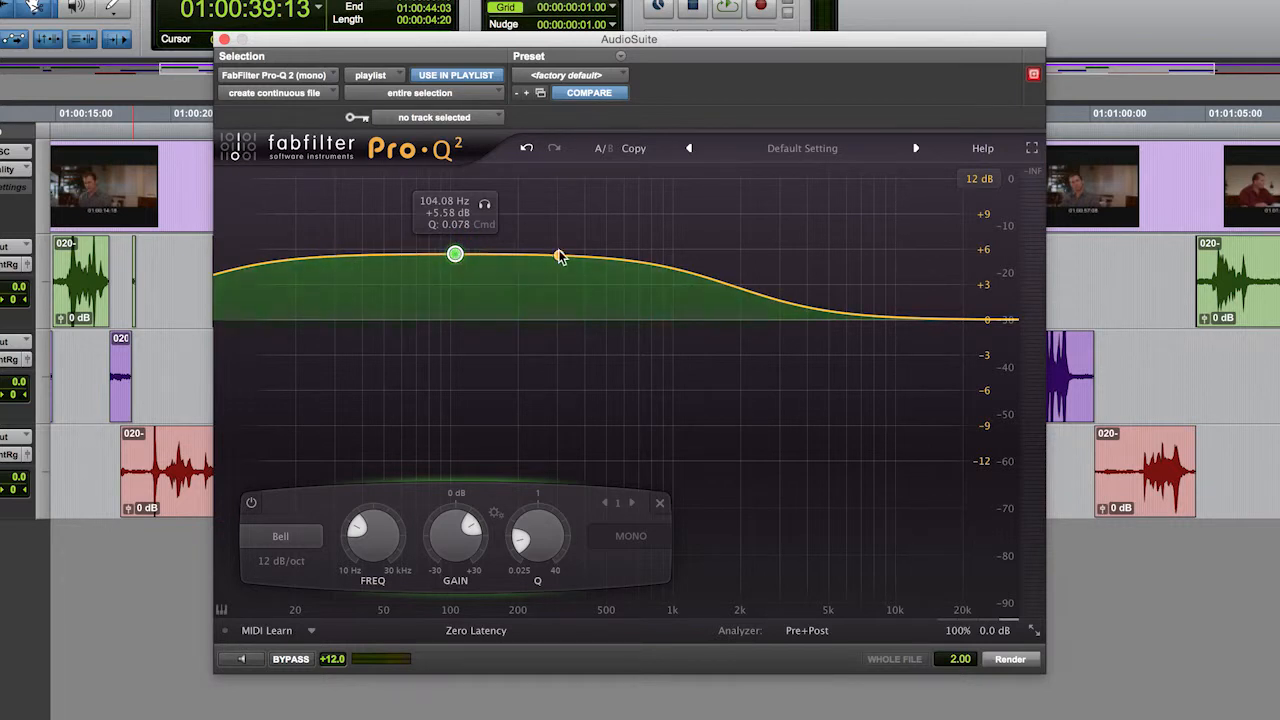
pyautogui.scroll(10, 537, 540)
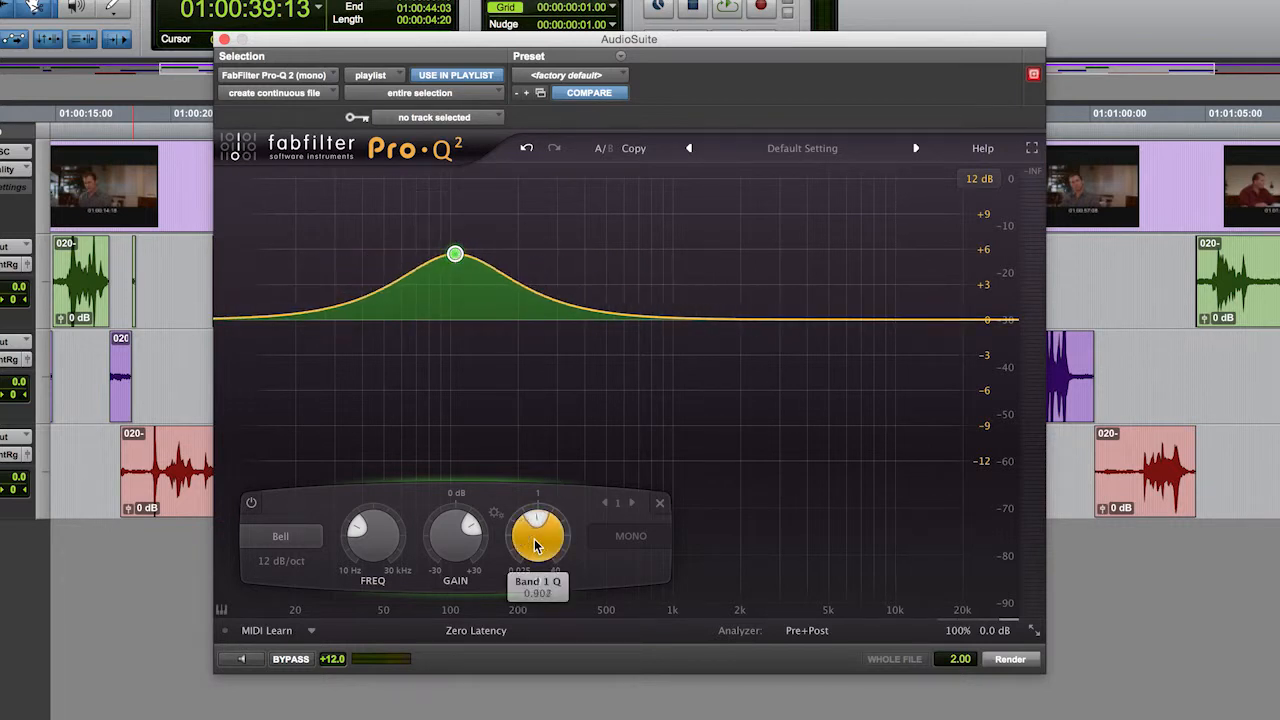
pyautogui.scroll(10, 537, 540)
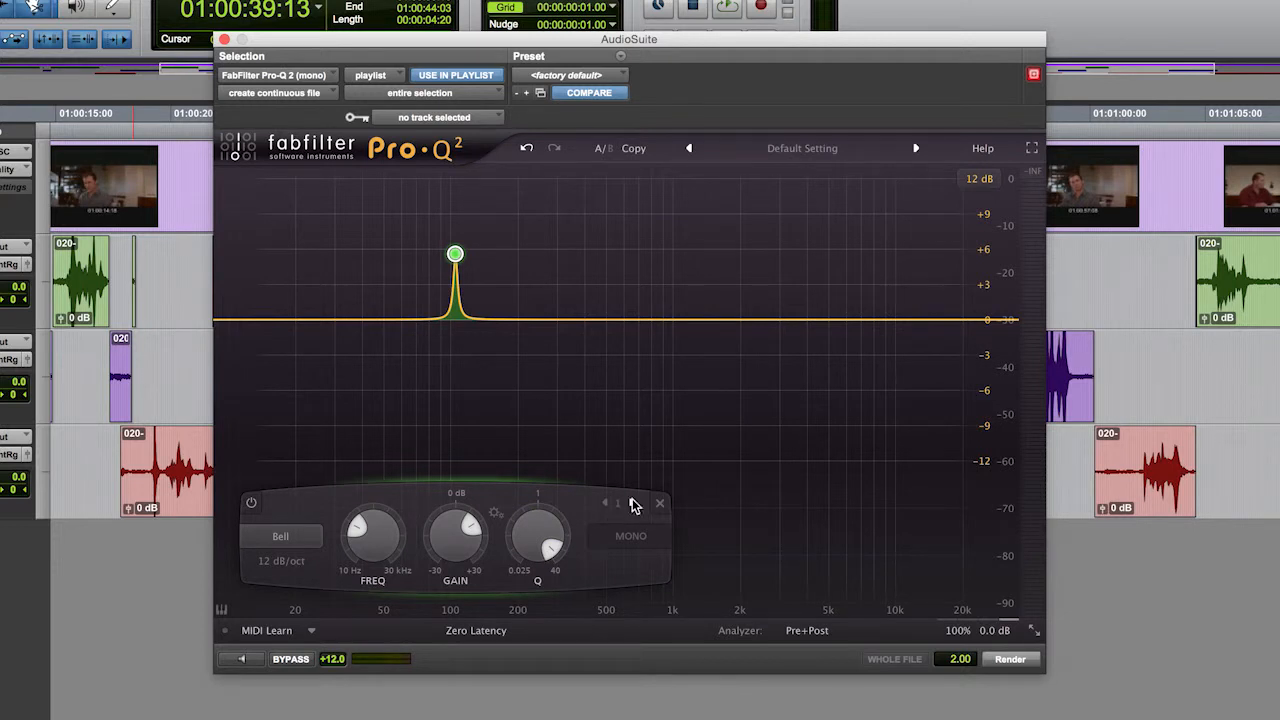
# Delete the EQ band, and choose the 30 dB range for the gain display
pyautogui.moveTo(634, 505)
pyautogui.click(660, 504)
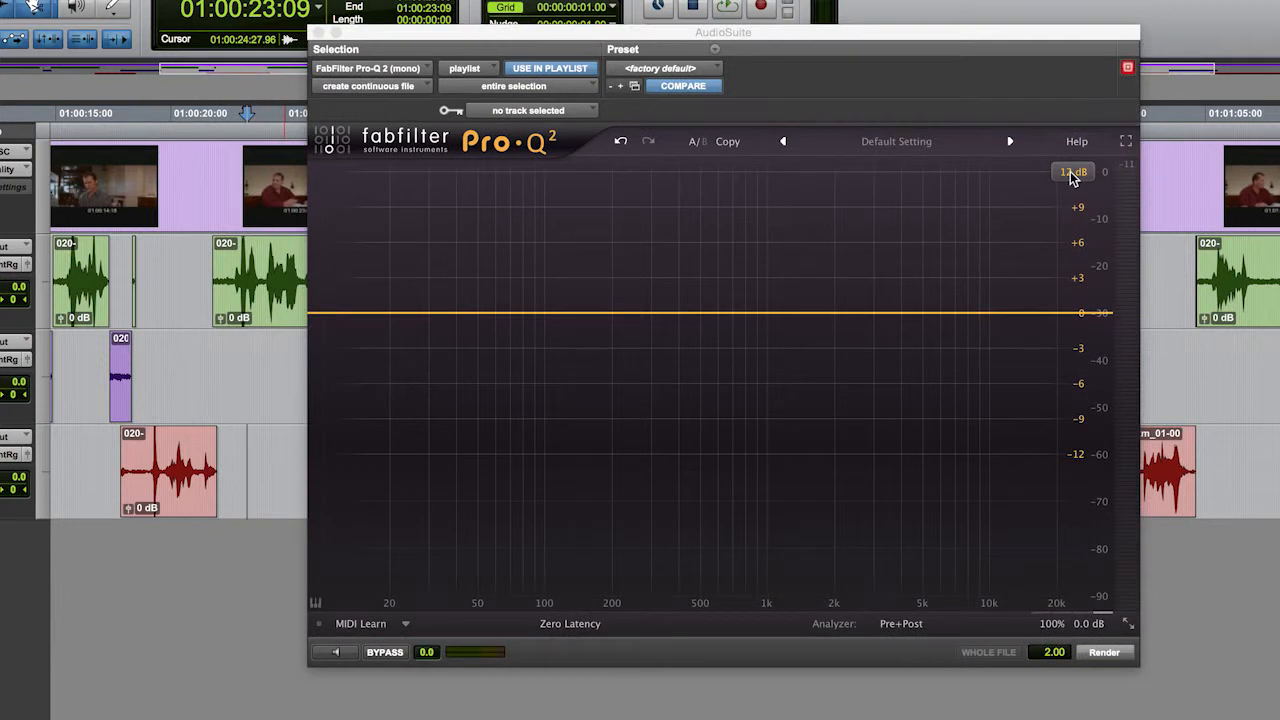
pyautogui.click(1072, 175)
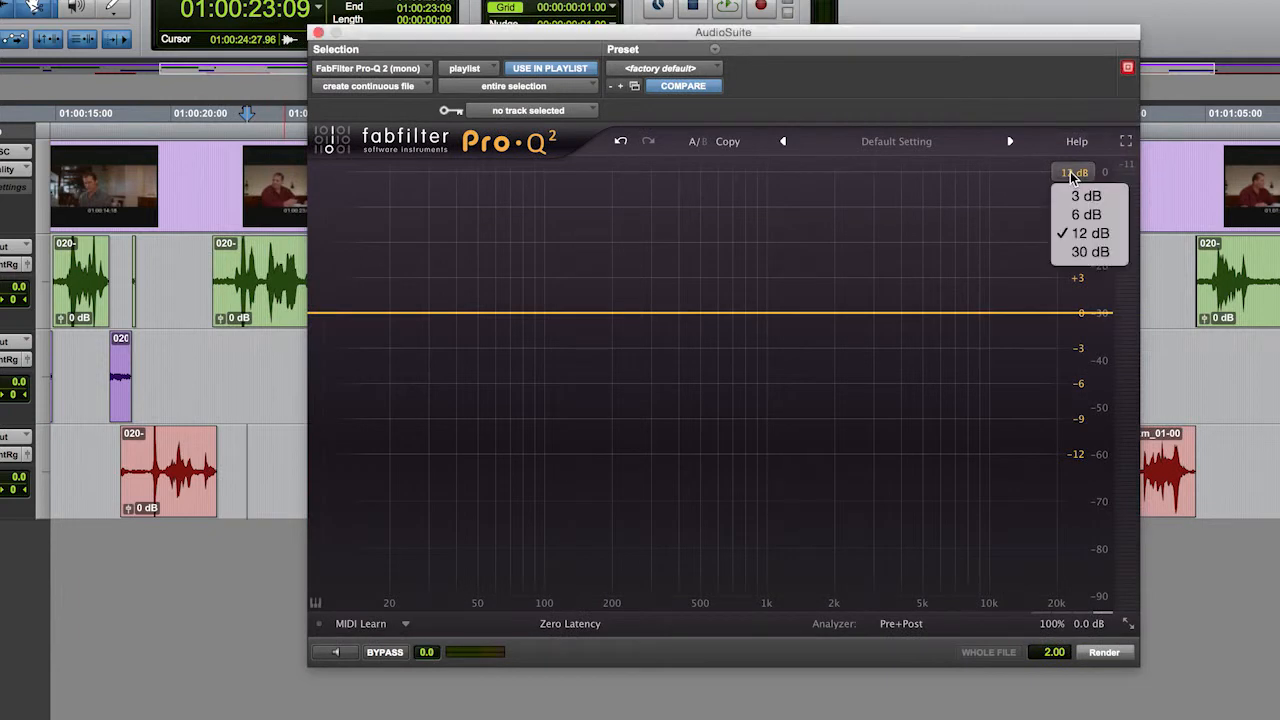
pyautogui.click(1090, 251)
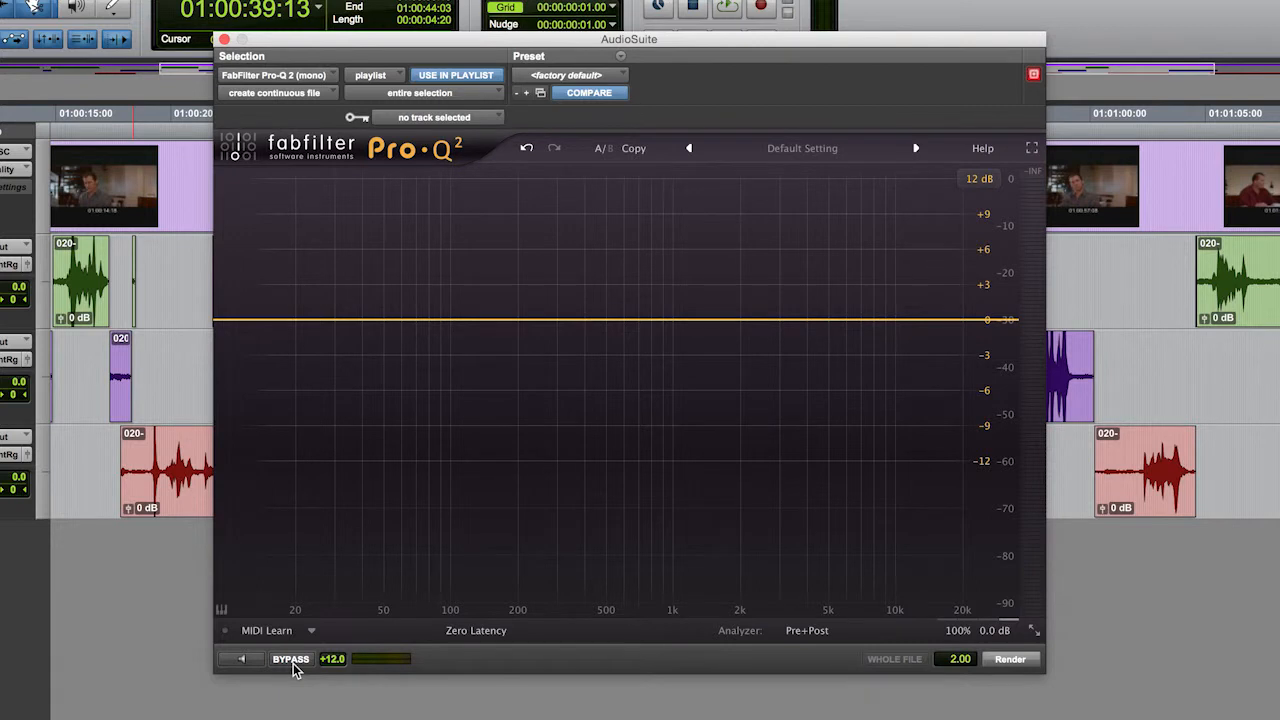
# Add a Bell band at about 119 Hz with about +0.26 dB of gain, and toggle its bypass on and off
pyautogui.click(467, 320)
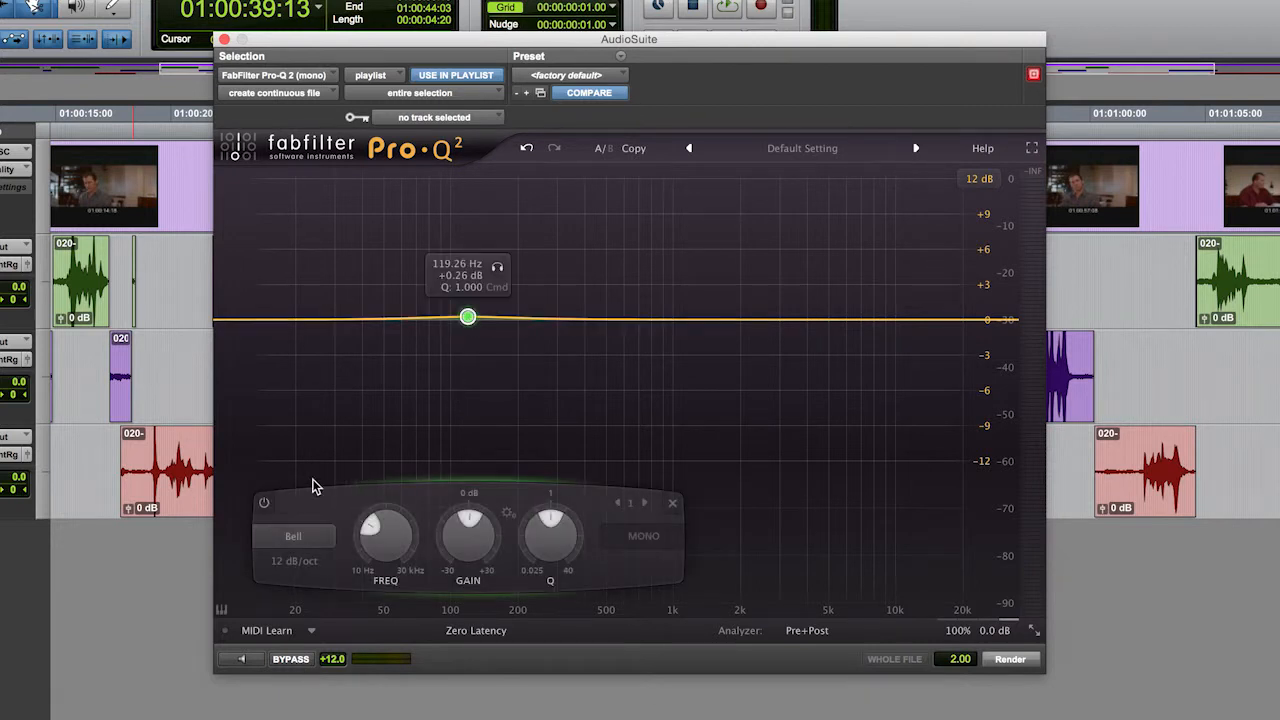
pyautogui.click(265, 505)
pyautogui.click(265, 505)
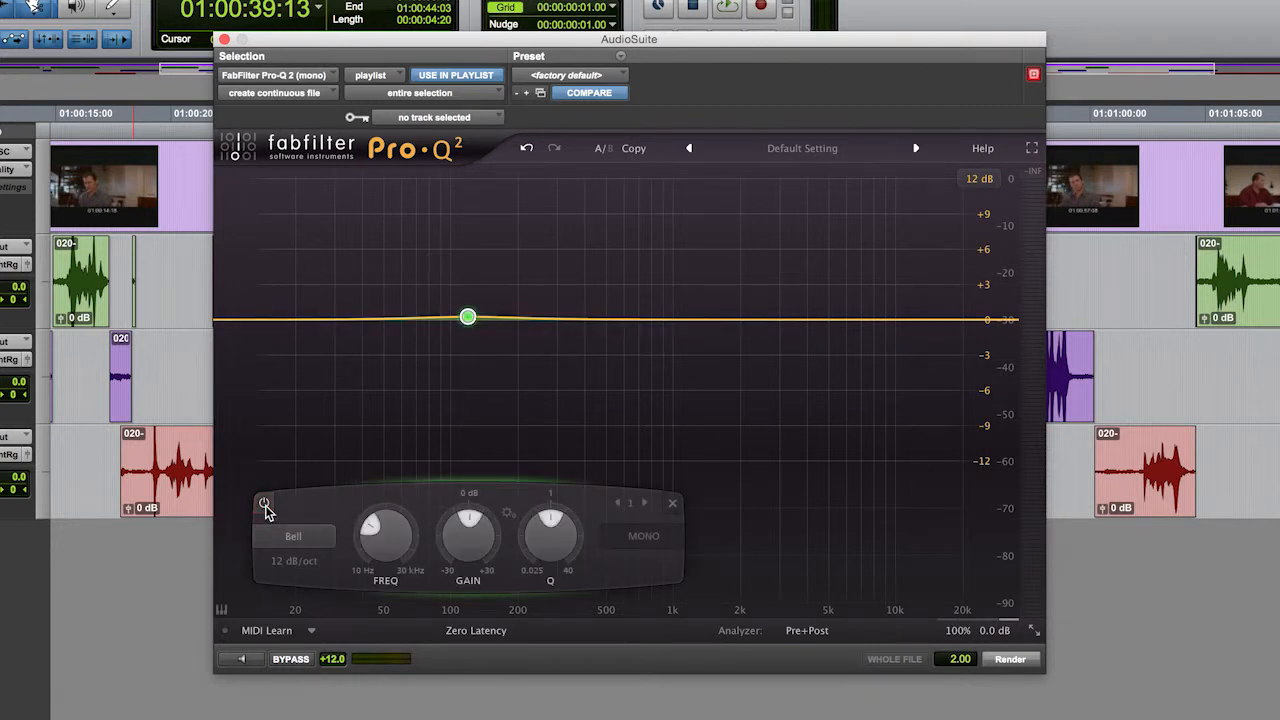
# Set the AudioSuite preview level to 0.0 dB
pyautogui.click(330, 659)
pyautogui.moveTo(332, 680); pyautogui.dragTo(331, 660)
# Try twice to extend the end of the red clip near 01:01:00:00, undoing the change each time
pyautogui.moveTo(1190, 475); pyautogui.dragTo(1249, 467)
pyautogui.press('super+z')
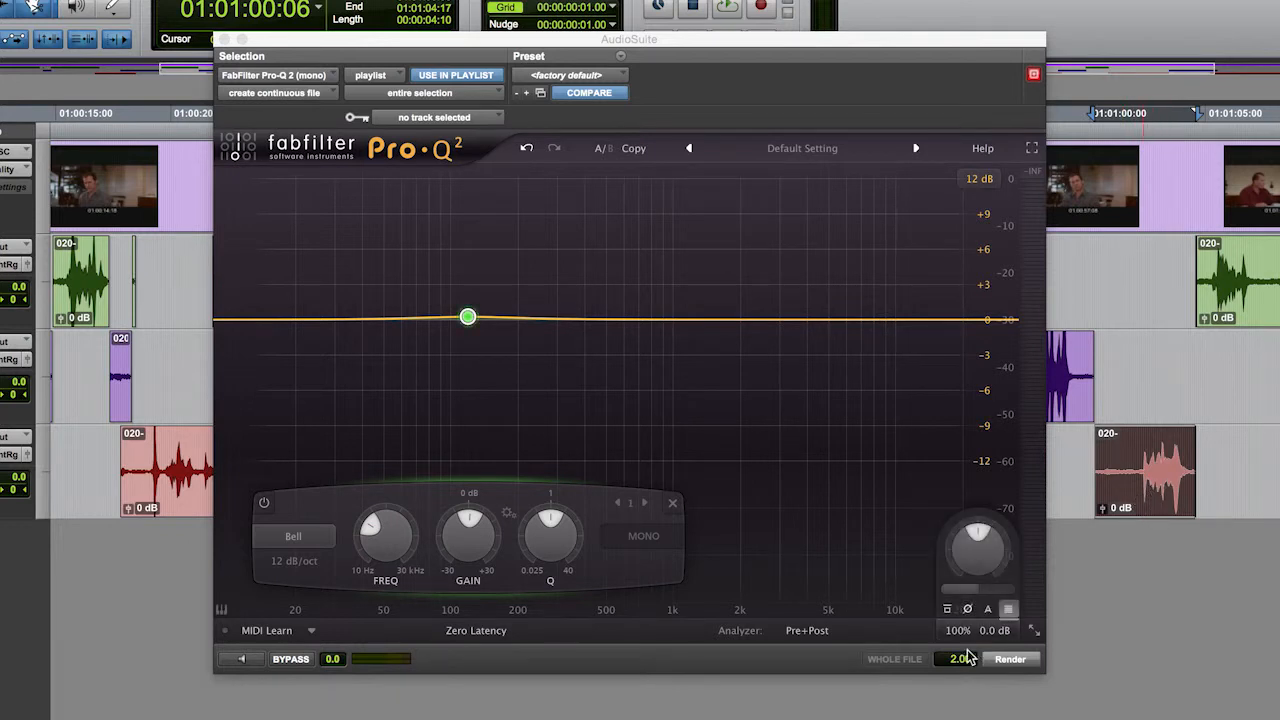
pyautogui.moveTo(1197, 466); pyautogui.dragTo(1246, 467)
pyautogui.press('super+z')
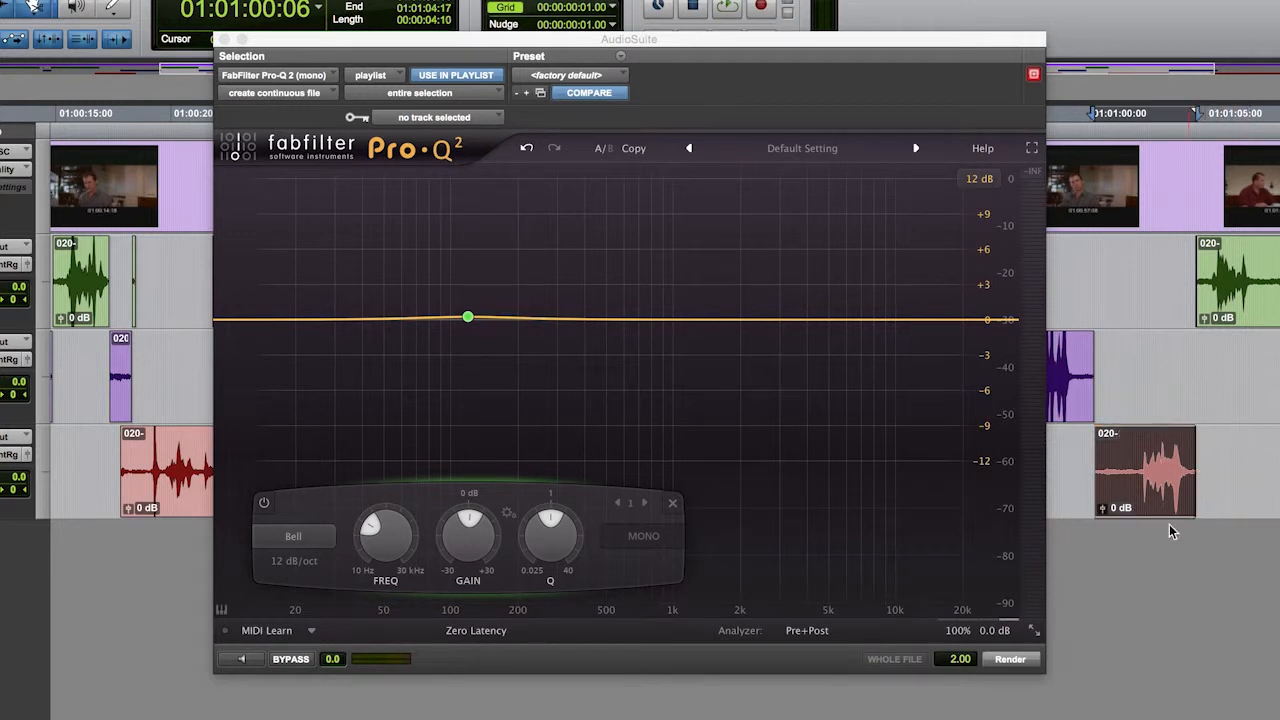
# Render the selected red clip with a 0.00-second handle, try to extend its end, and undo the change
pyautogui.click(955, 661)
pyautogui.write('0')
pyautogui.click(1009, 661)
pyautogui.moveTo(1186, 462); pyautogui.dragTo(1275, 463)
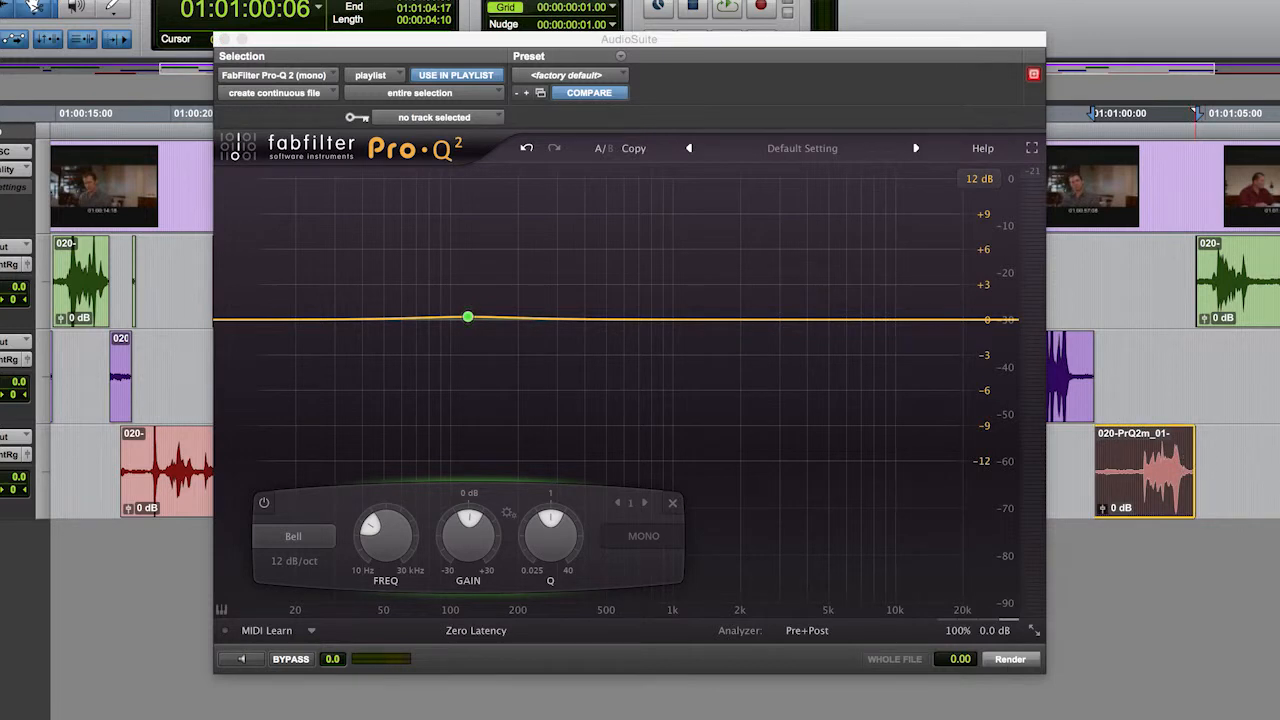
pyautogui.press('super+z')
# Render the red clip with a 2.00-second handle, extend its end into the handle, and undo the extension
pyautogui.click(955, 662)
pyautogui.write('2')
pyautogui.press('Return')
pyautogui.click(1010, 660)
pyautogui.moveTo(1192, 458); pyautogui.dragTo(1279, 458)
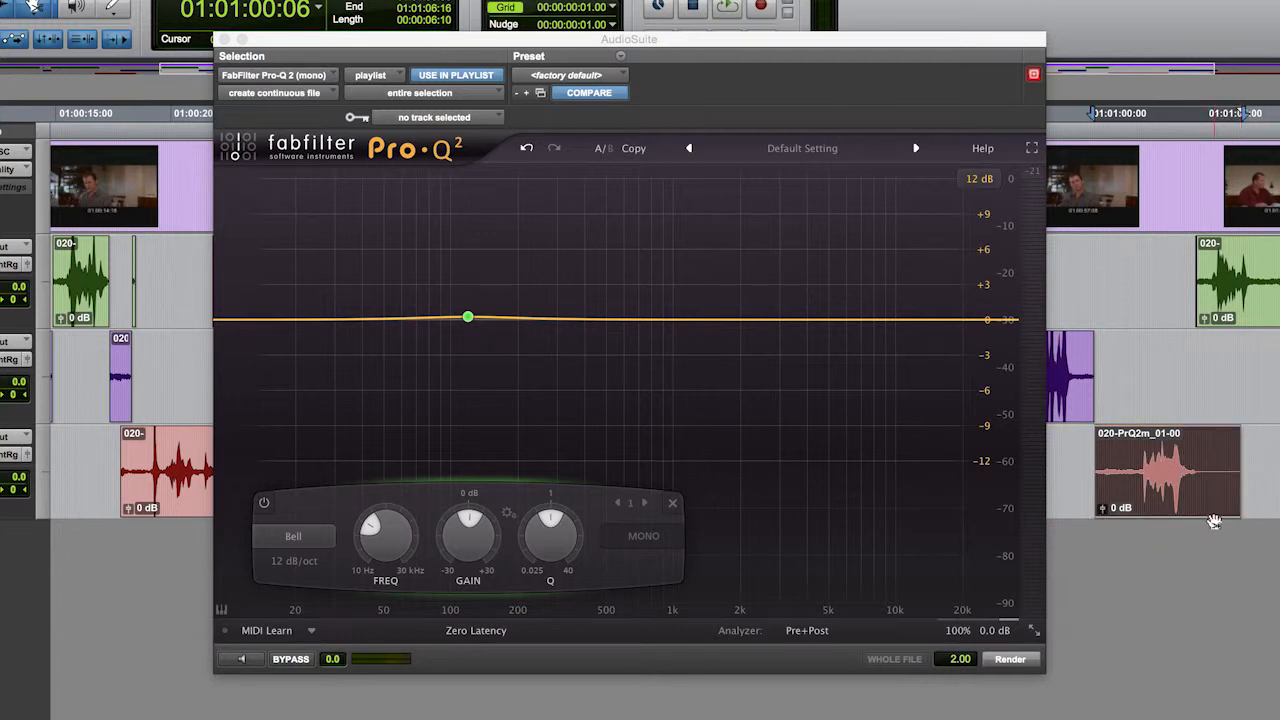
pyautogui.press('super+z')
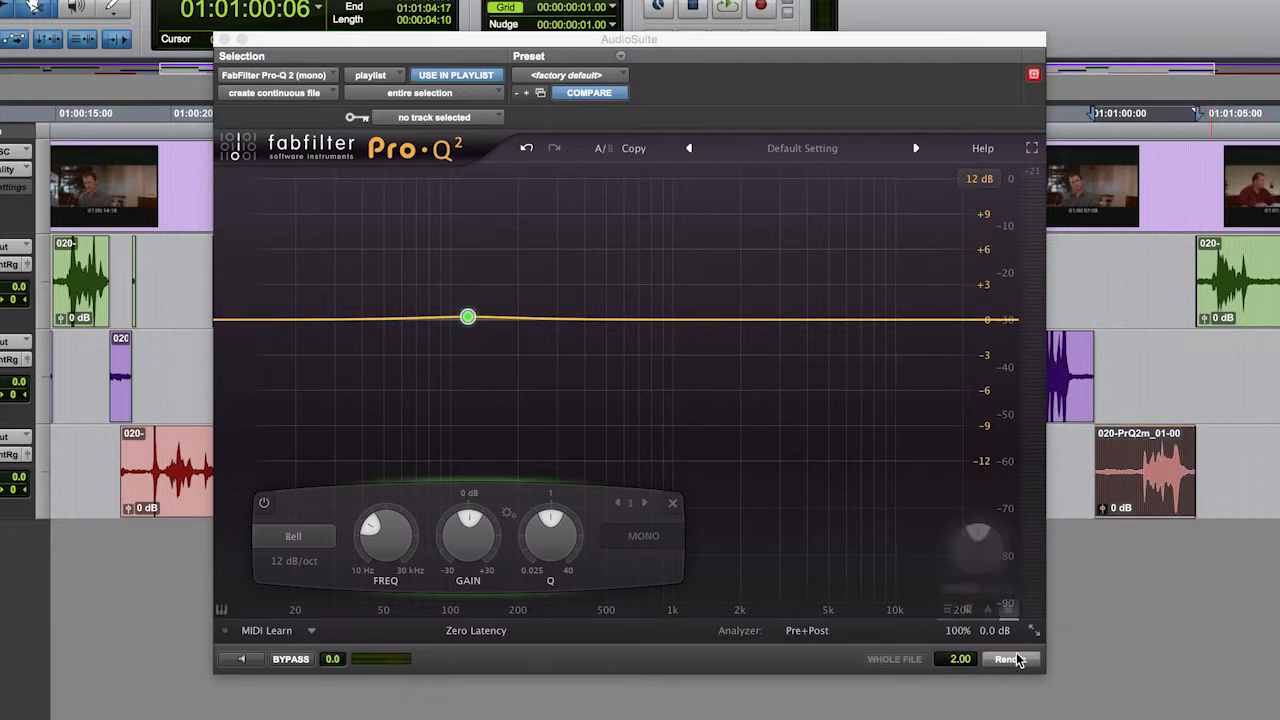